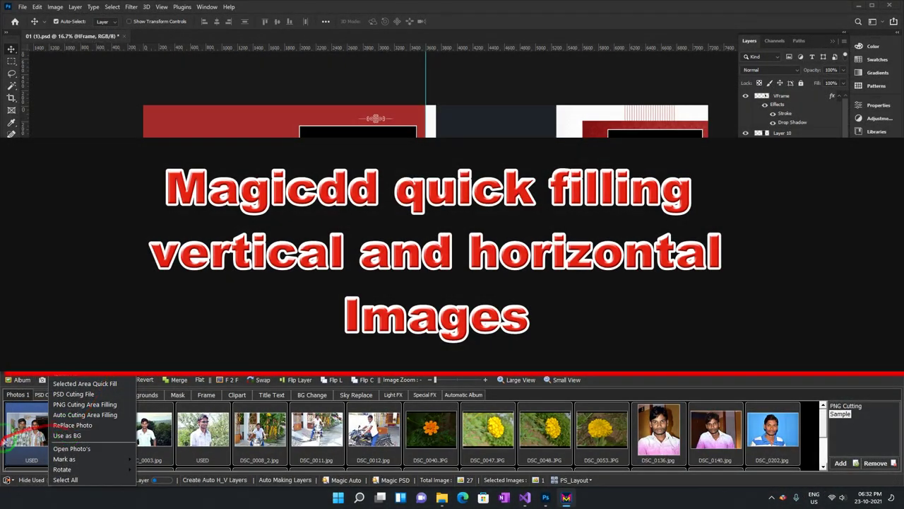
# Step: Replace the second photo in the Magic Album Photos strip with DSC020.JPG
pyautogui.click(71, 426)
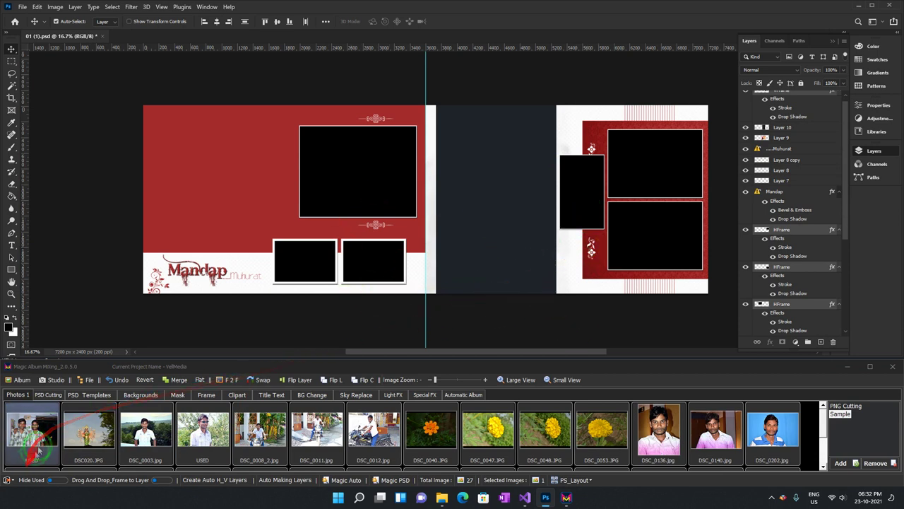
# Step: Drag-select the first six photos in the Magic Album photo strip
pyautogui.moveTo(32, 427); pyautogui.dragTo(381, 438)
pyautogui.click(28, 399)
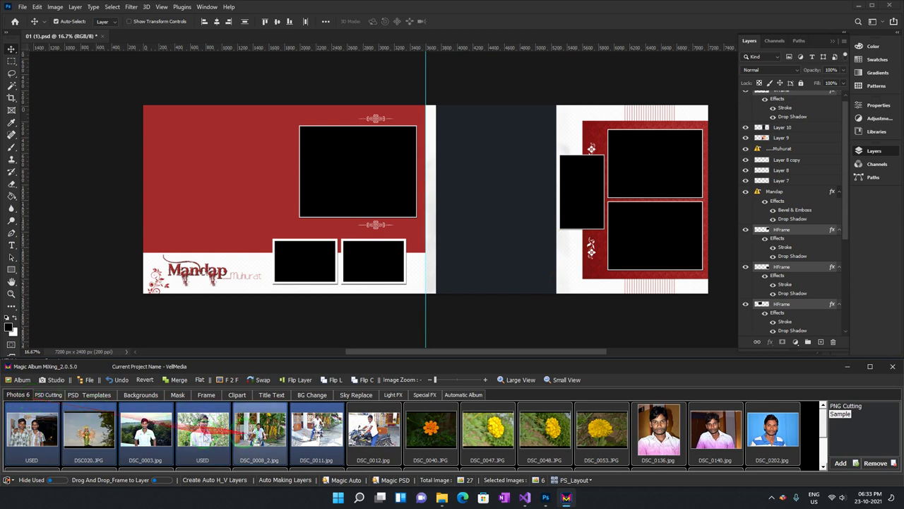
pyautogui.click(576, 481)
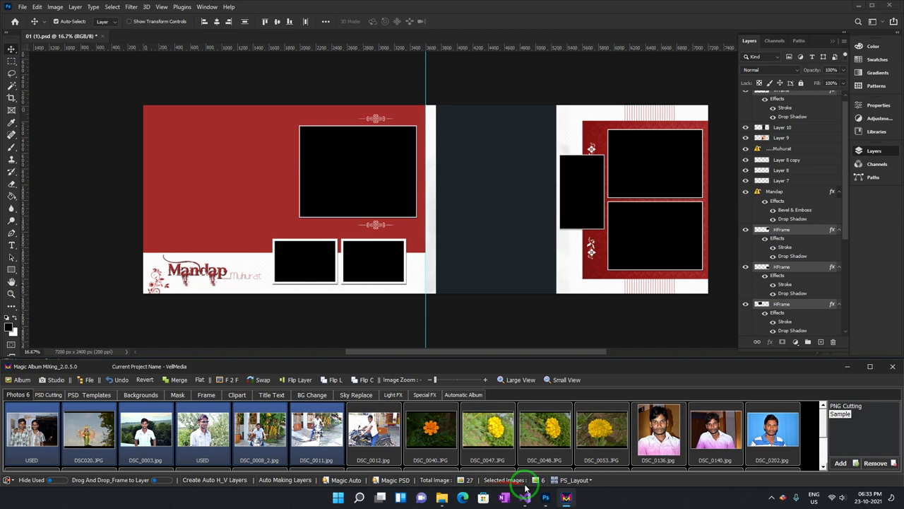
pyautogui.moveTo(168, 443)
pyautogui.mouseDown()
pyautogui.moveTo(190, 455)
pyautogui.moveTo(20, 413)
pyautogui.mouseUp()
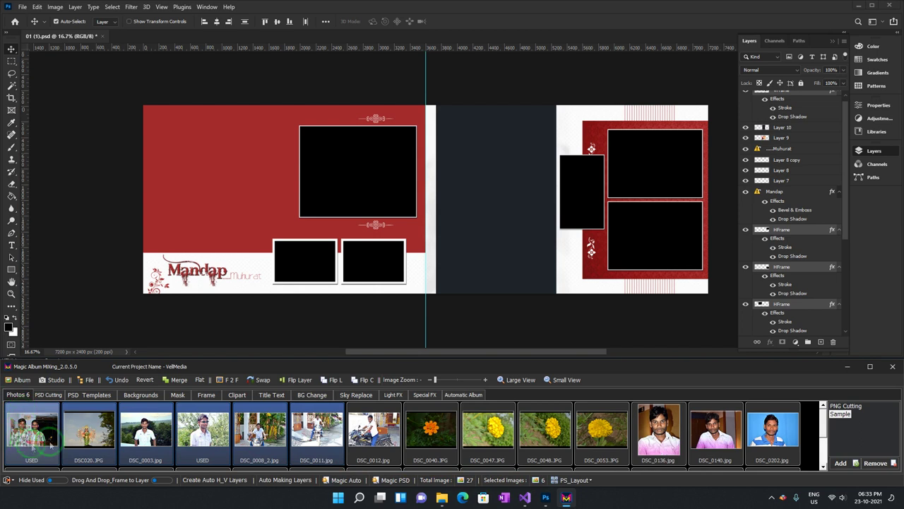
pyautogui.moveTo(51, 442); pyautogui.dragTo(400, 210)
pyautogui.moveTo(205, 424)
pyautogui.mouseDown()
pyautogui.moveTo(577, 171)
pyautogui.moveTo(399, 441)
pyautogui.moveTo(323, 440)
pyautogui.mouseUp()
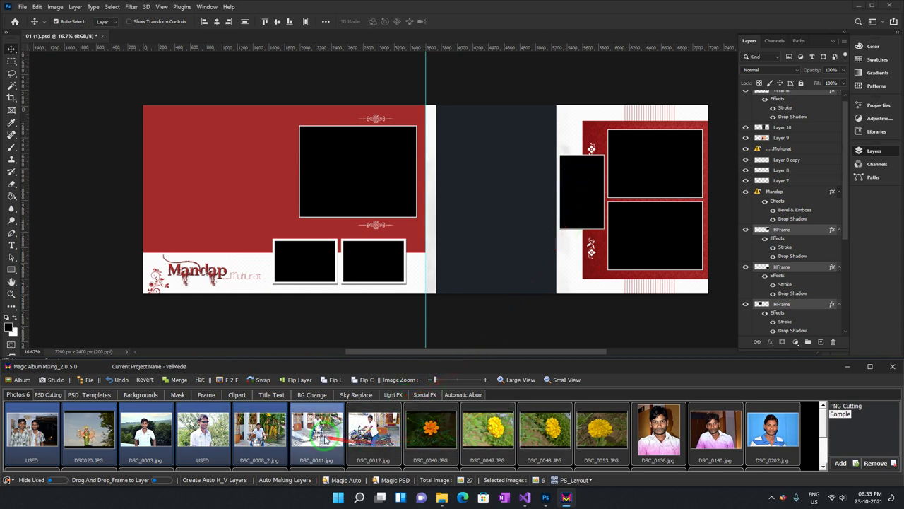
# Step: Swap DSC_0011 for the DSC_0047 flower photo and bring up the quick-fill options
pyautogui.click(323, 432)
pyautogui.moveTo(487, 430); pyautogui.dragTo(31, 438)
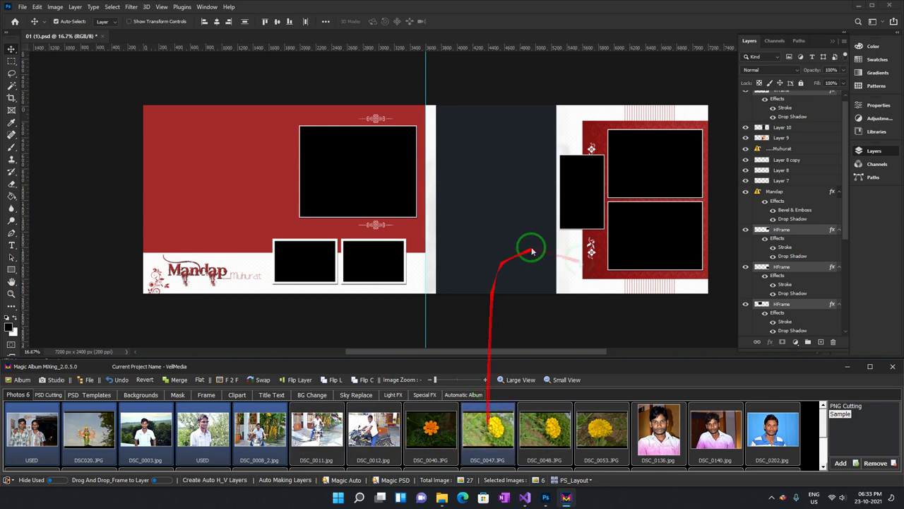
pyautogui.rightClick(31, 438)
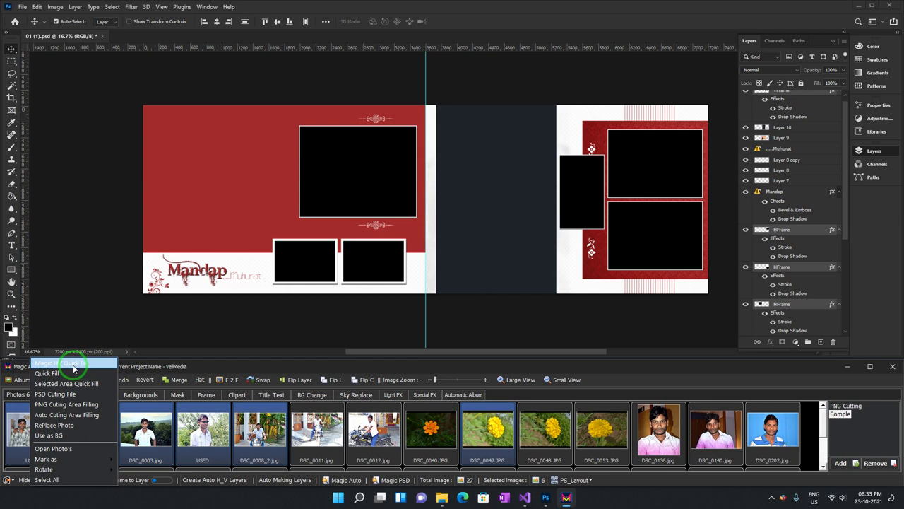
# Step: Quick-fill the six frames with Magic HV Quick Fill and nudge the flower photo
pyautogui.click(100, 366)
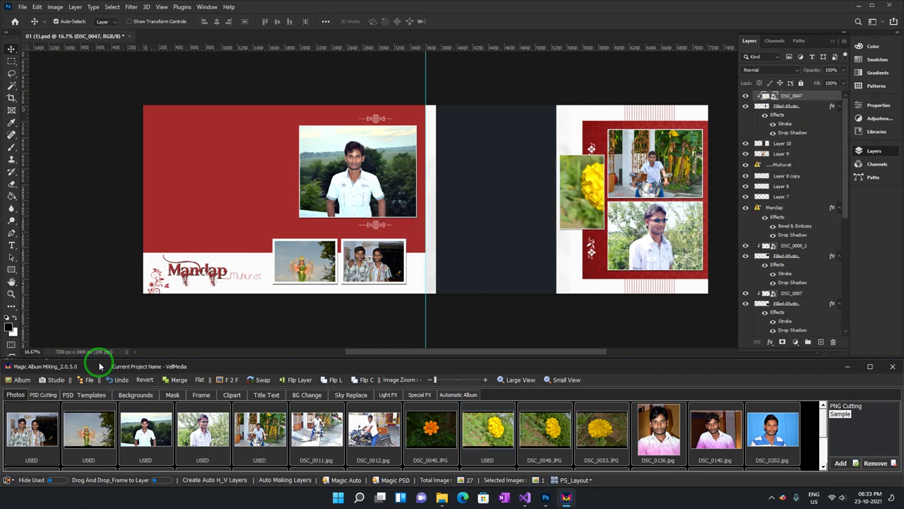
pyautogui.moveTo(592, 201); pyautogui.dragTo(599, 223)
pyautogui.moveTo(590, 189); pyautogui.dragTo(583, 199)
# Step: Rotate the flower photo 90° clockwise plus 180° and scale it to fit its frame
pyautogui.hotkey('ctrl', 't')
pyautogui.rightClick(583, 201)
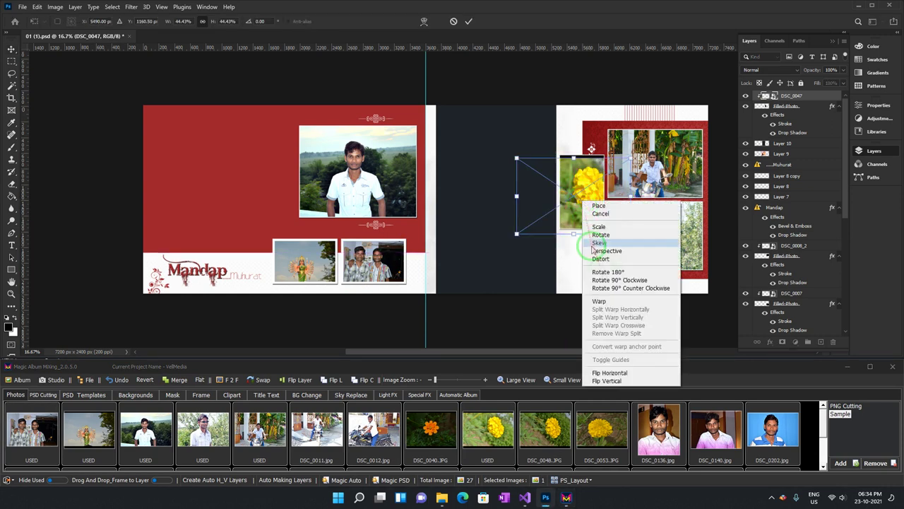
pyautogui.click(608, 281)
pyautogui.rightClick(602, 212)
pyautogui.click(621, 284)
pyautogui.moveTo(557, 143)
pyautogui.mouseDown()
pyautogui.moveTo(584, 226)
pyautogui.moveTo(558, 229)
pyautogui.mouseUp()
pyautogui.moveTo(612, 144); pyautogui.dragTo(597, 146)
pyautogui.moveTo(586, 177); pyautogui.dragTo(595, 187)
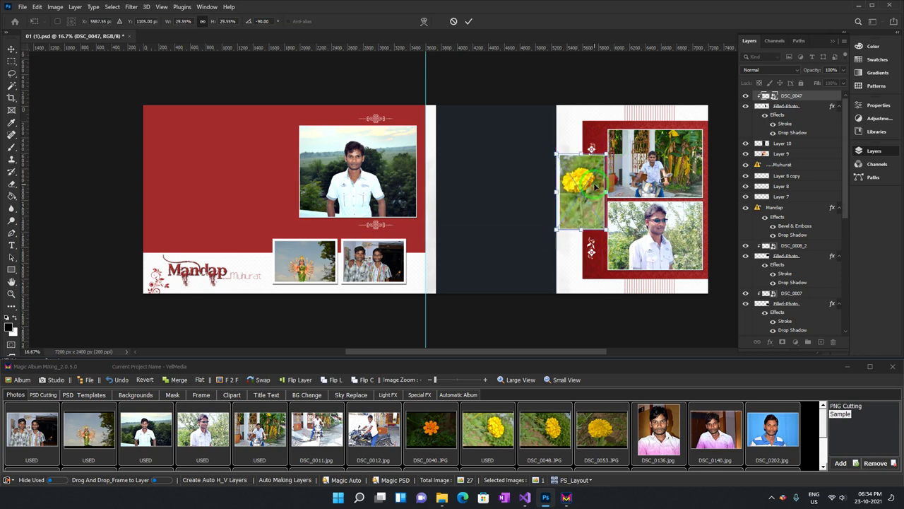
pyautogui.press('Return')
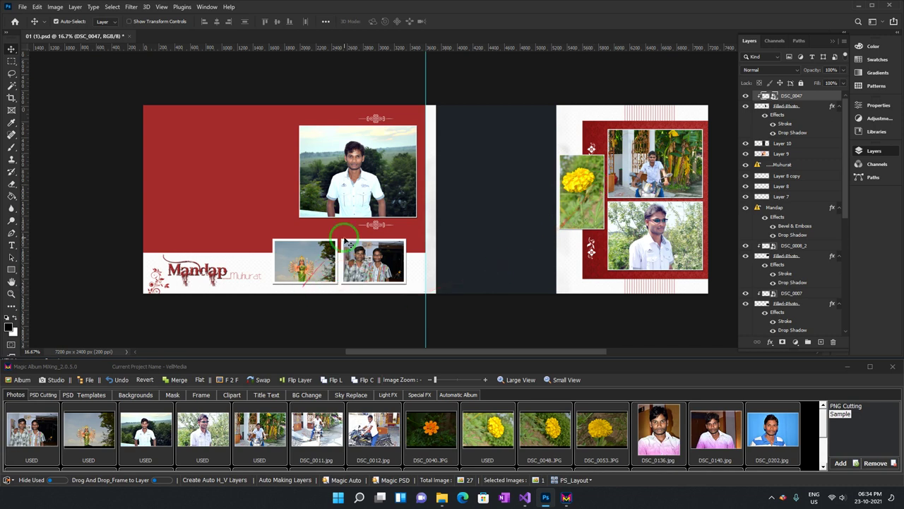
# Step: Delete all six photos from the left and right page frames
pyautogui.click(332, 157)
pyautogui.press('Delete')
pyautogui.click(372, 260)
pyautogui.press('Delete')
pyautogui.click(304, 260)
pyautogui.press('Delete')
pyautogui.click(649, 178)
pyautogui.press('Delete')
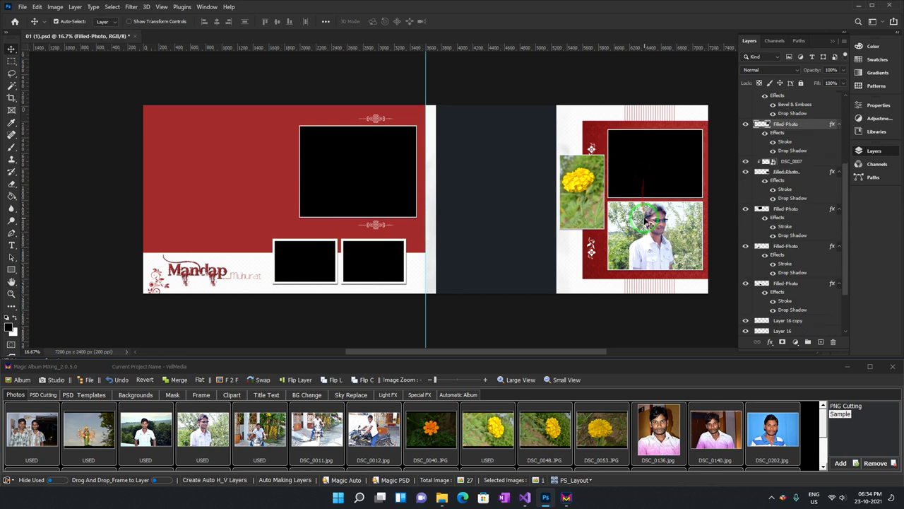
pyautogui.click(655, 236)
pyautogui.press('Delete')
pyautogui.click(581, 208)
pyautogui.press('Delete')
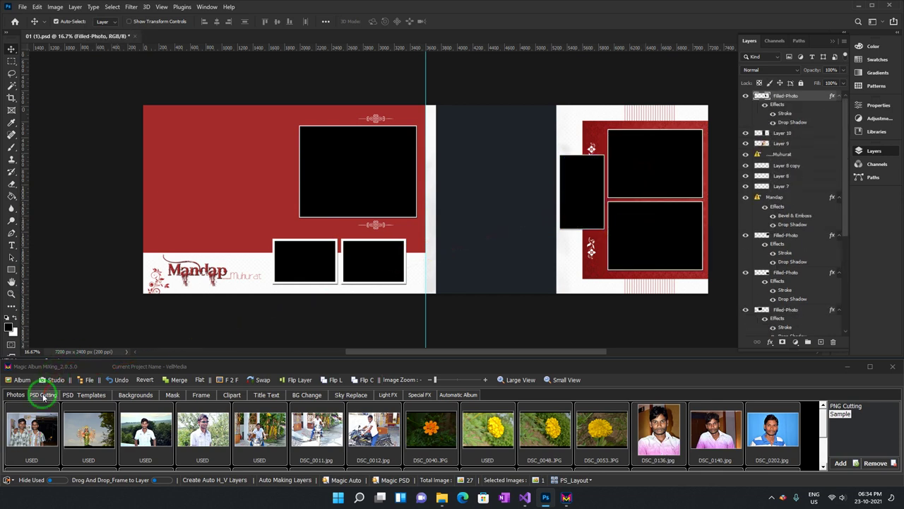
# Step: Quick-fill the frames with the first five photos in the collection
pyautogui.click(32, 427)
pyautogui.moveTo(291, 442); pyautogui.dragTo(34, 440)
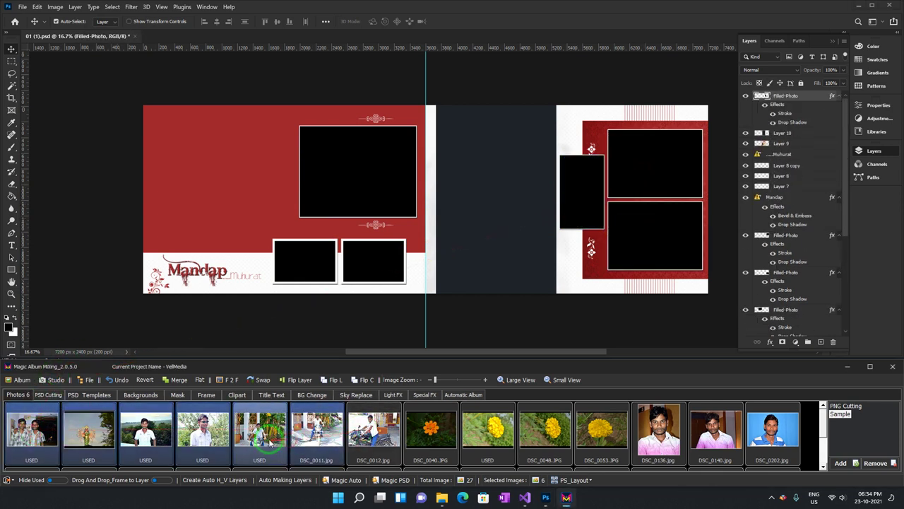
pyautogui.rightClick(33, 438)
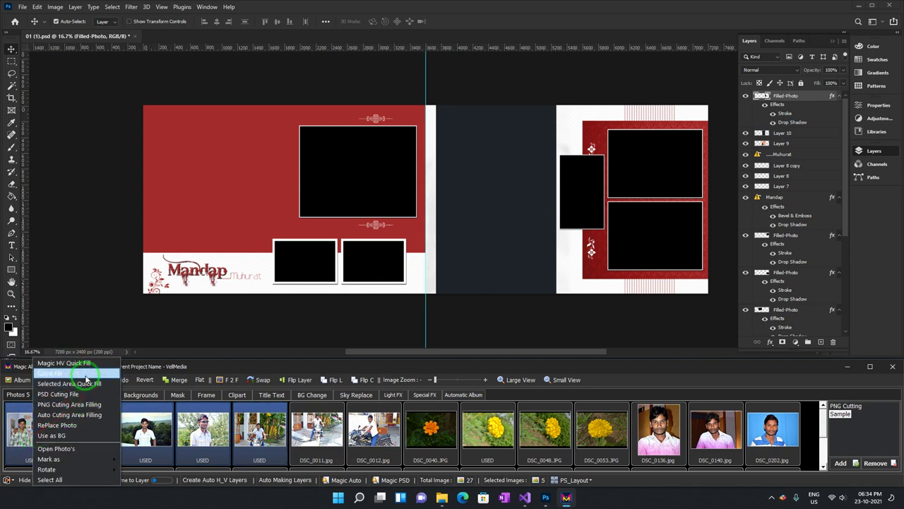
pyautogui.moveTo(85, 377); pyautogui.dragTo(373, 166)
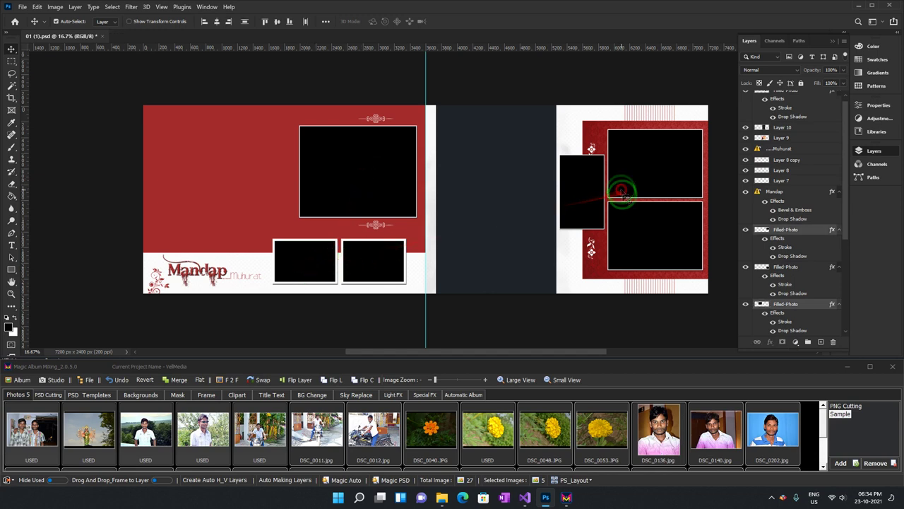
pyautogui.moveTo(219, 399); pyautogui.dragTo(14, 424)
pyautogui.rightClick(33, 438)
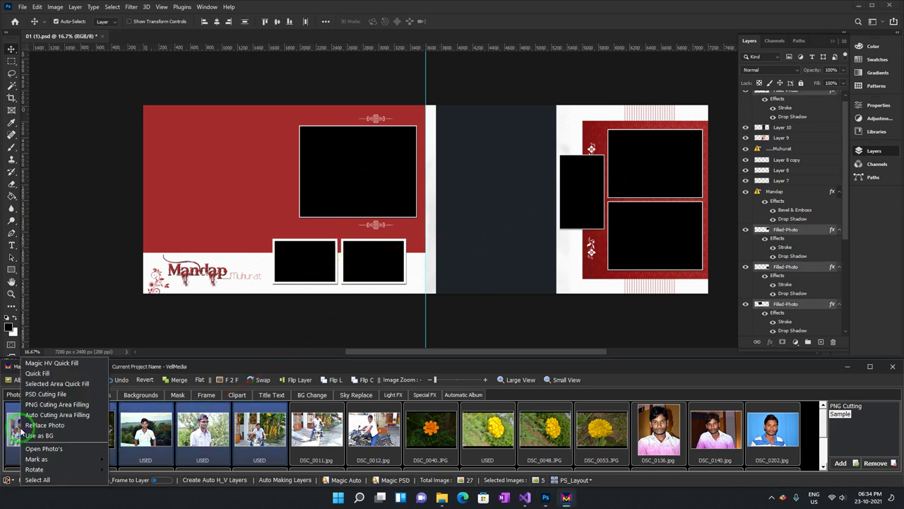
pyautogui.click(69, 366)
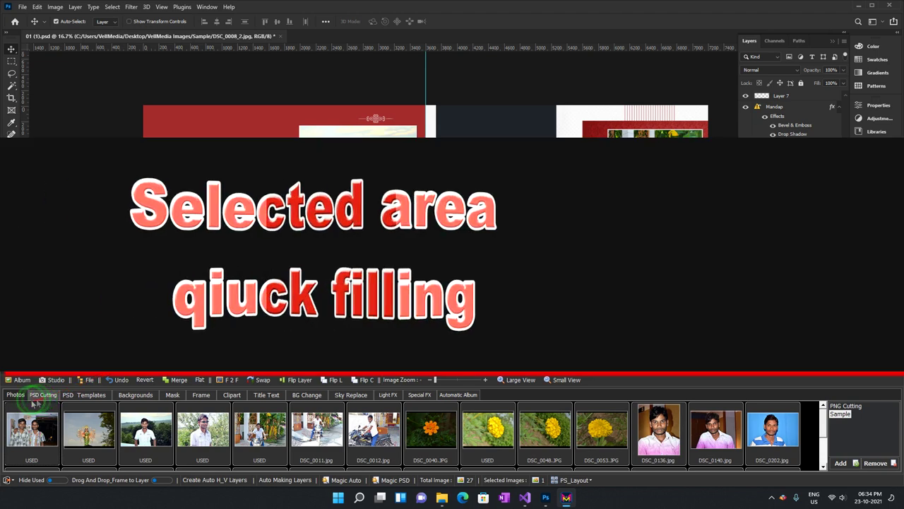
# Step: Selected-Area Quick Fill the middle strip with the DSC_0048 marigold and reposition it
pyautogui.rightClick(531, 470)
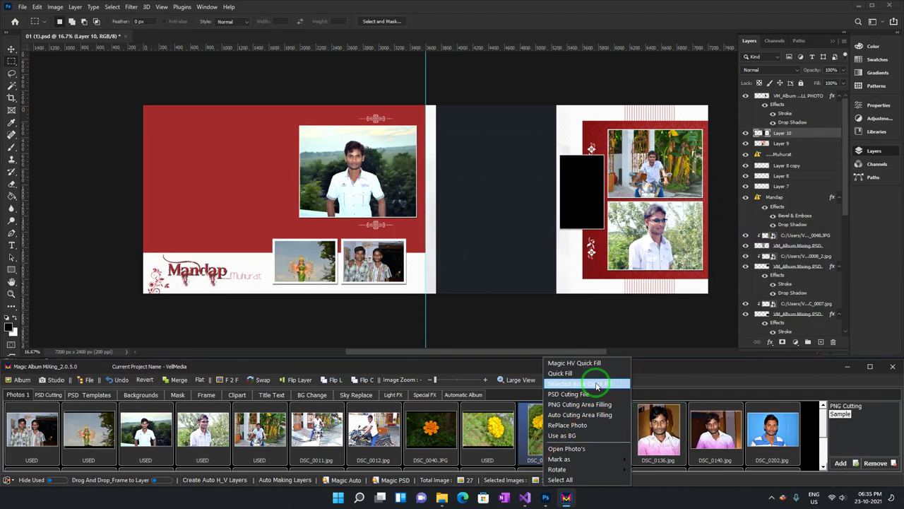
pyautogui.click(597, 384)
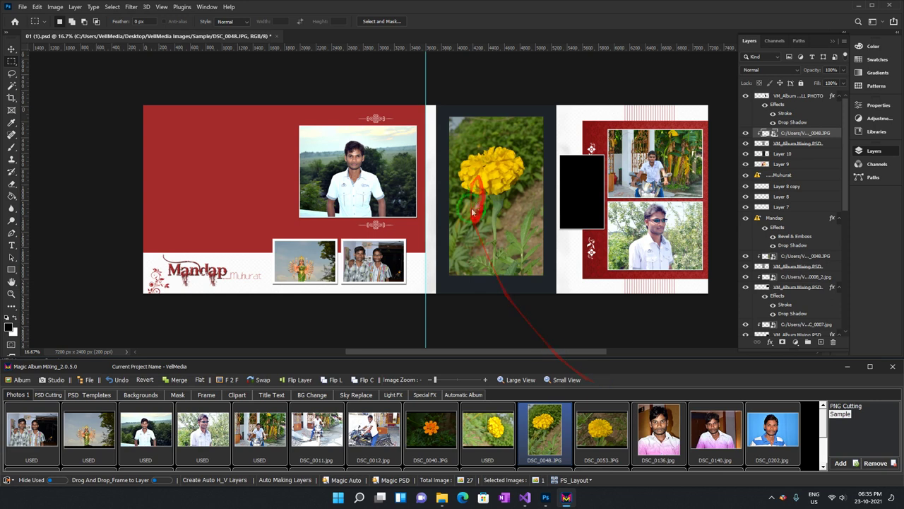
pyautogui.click(484, 191)
pyautogui.moveTo(483, 187); pyautogui.dragTo(488, 202)
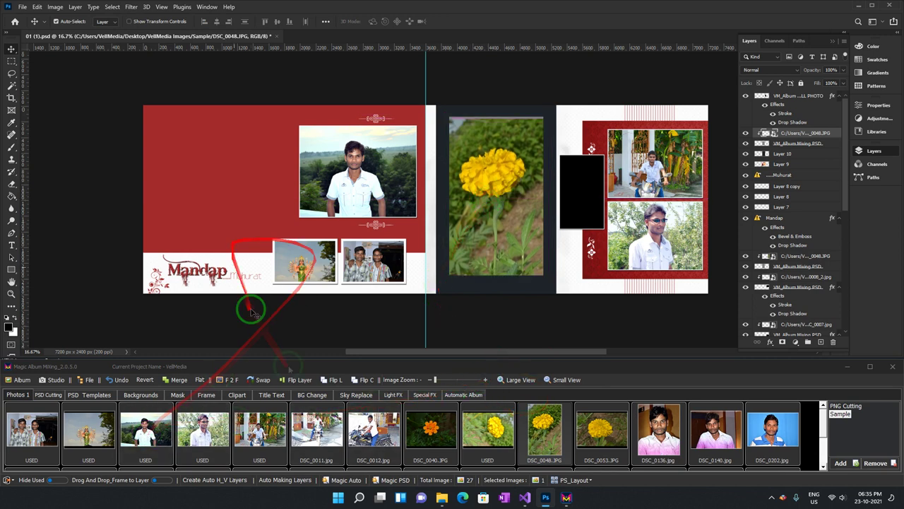
pyautogui.rightClick(316, 419)
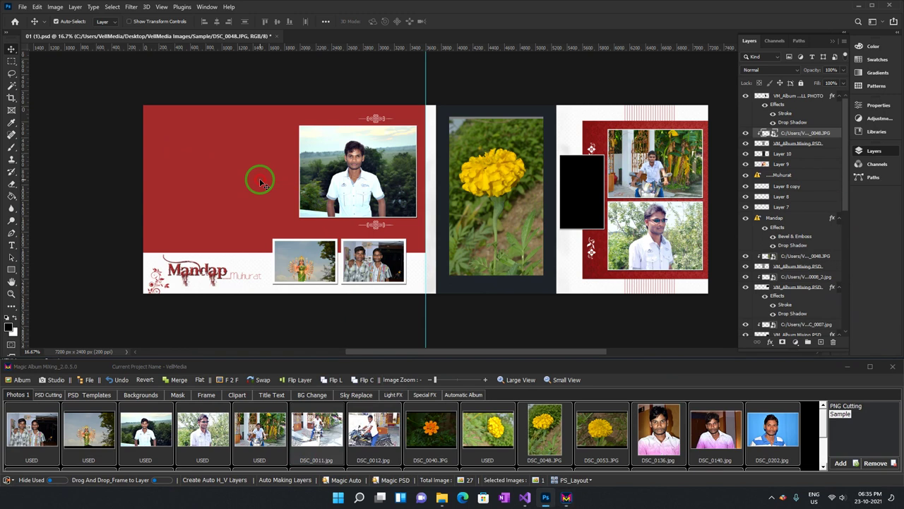
# Step: Marquee a tall area on the left page and fill it with the 04.png couple cut-out
pyautogui.click(225, 177)
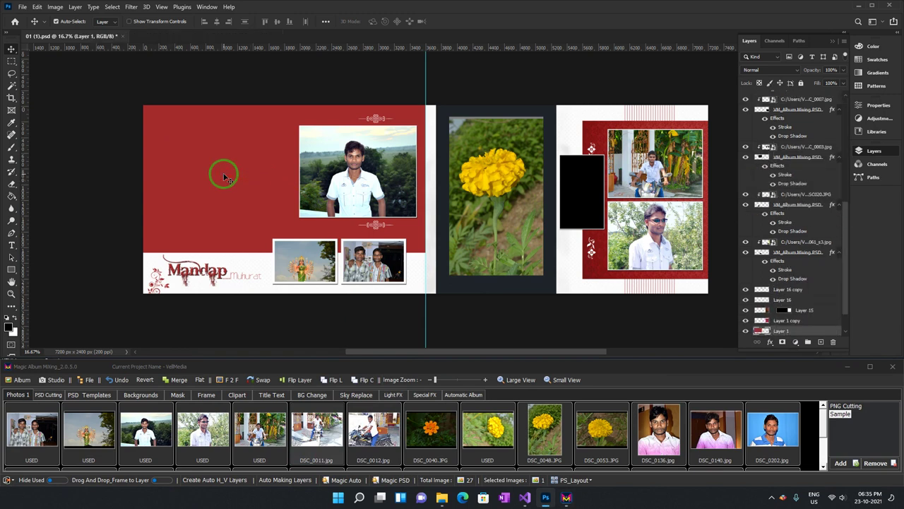
pyautogui.press('m')
pyautogui.moveTo(148, 107); pyautogui.dragTo(266, 260)
pyautogui.click(845, 405)
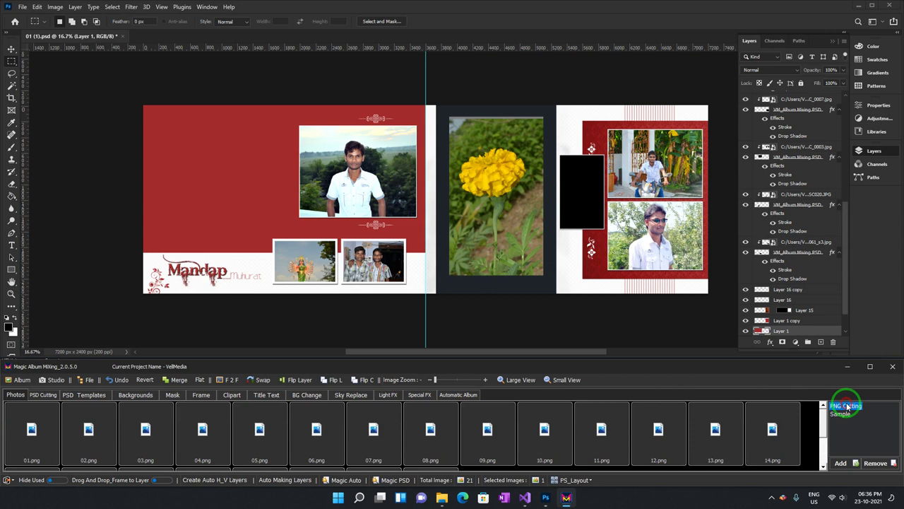
pyautogui.moveTo(198, 428); pyautogui.dragTo(216, 214)
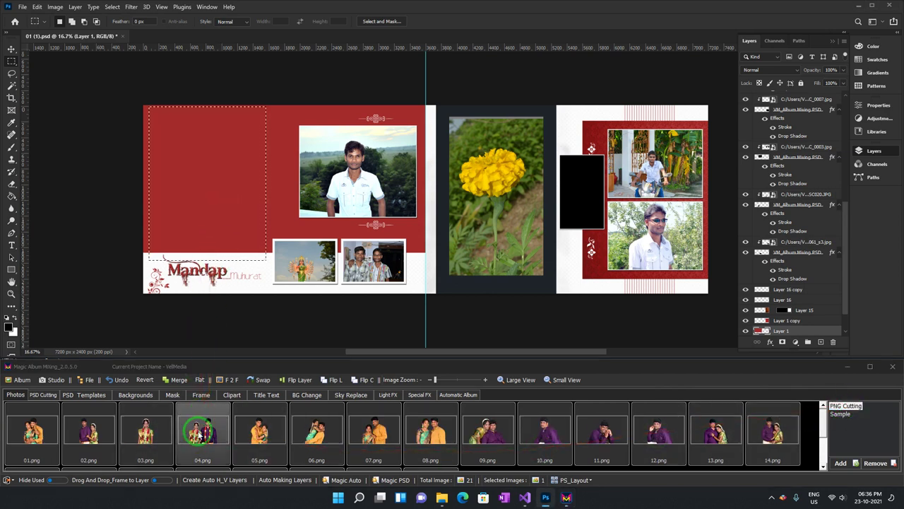
pyautogui.rightClick(200, 430)
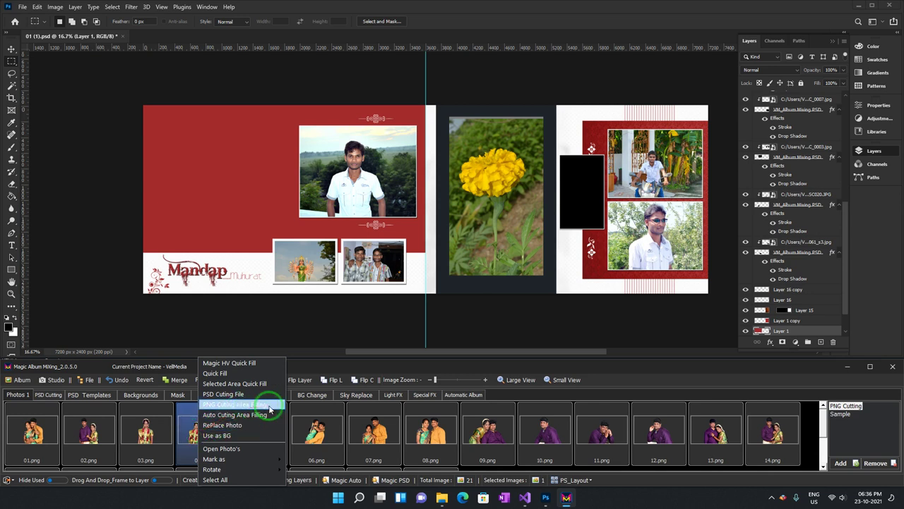
pyautogui.click(238, 405)
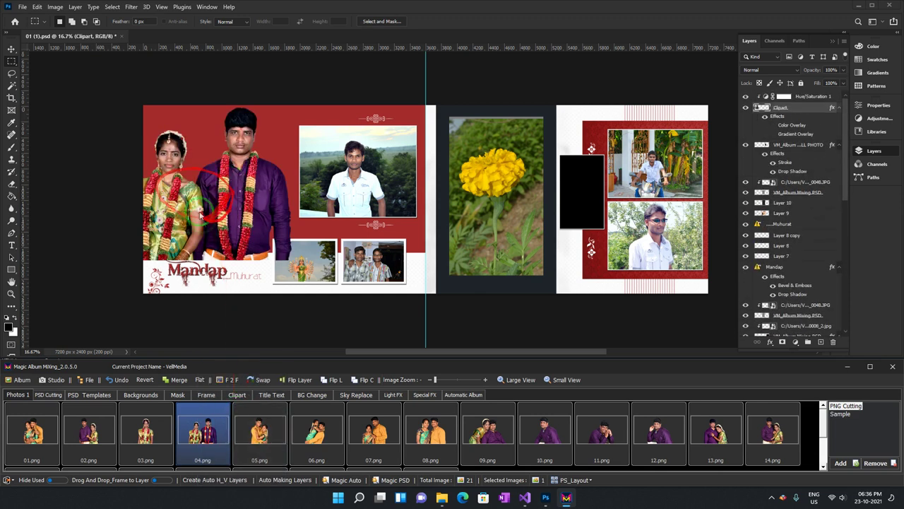
# Step: Switch to the Eraser and adjust its brush size to refine the couple
pyautogui.click(220, 212)
pyautogui.press('e')
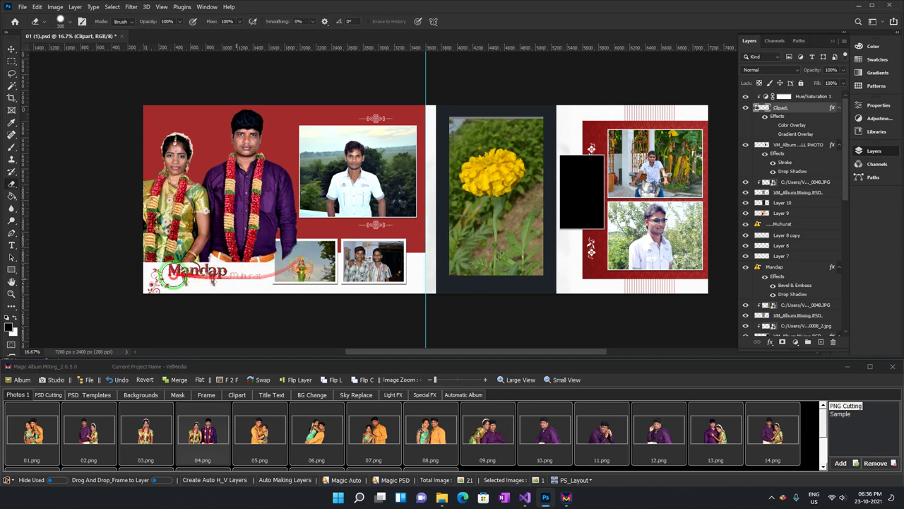
pyautogui.rightClick(241, 225)
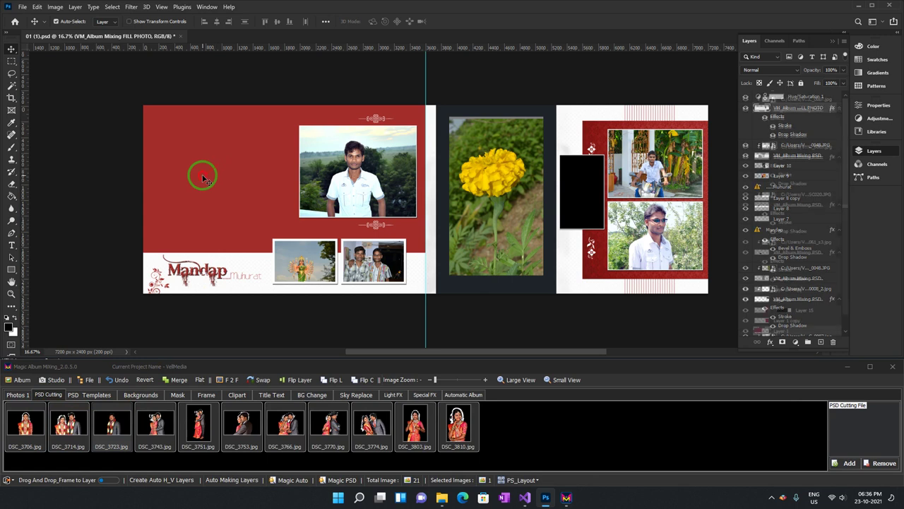
# Step: Place the DSC_3706 bride cutout on the left page and toggle its visibility to compare
pyautogui.click(112, 422)
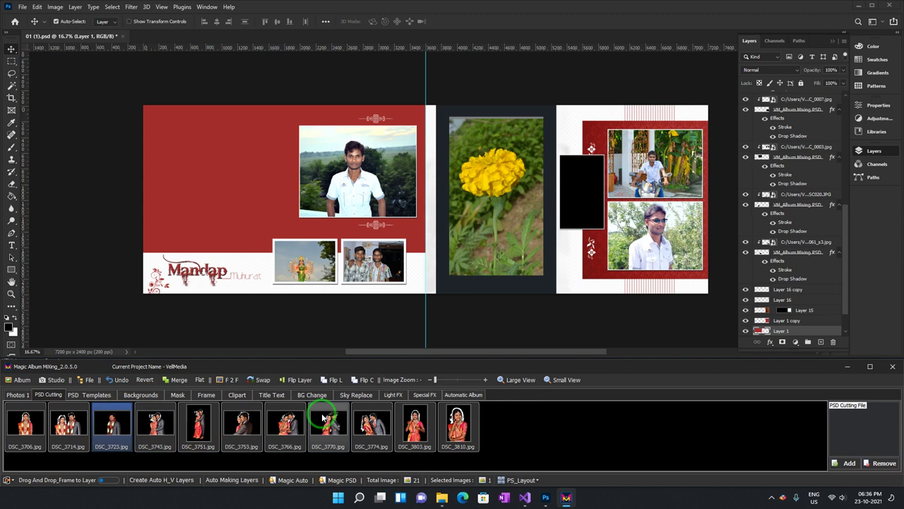
pyautogui.click(26, 425)
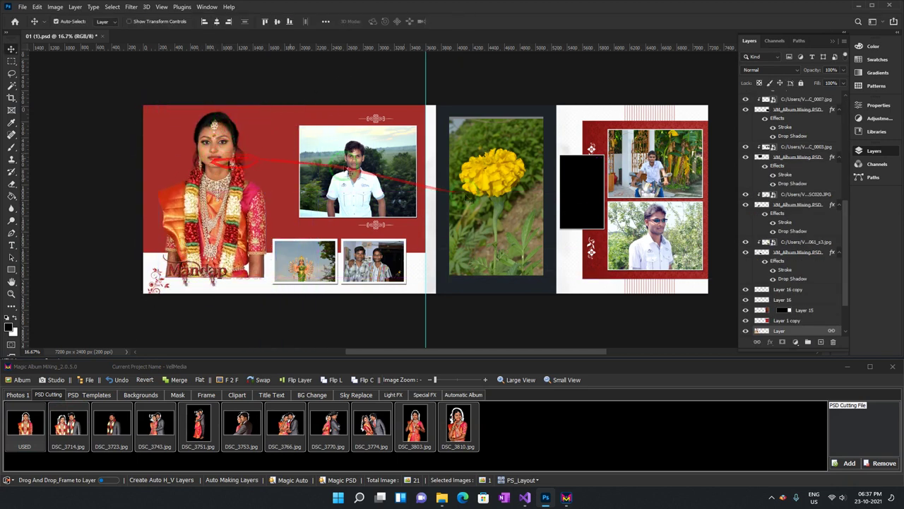
pyautogui.scroll(-1, 710, 283)
pyautogui.scroll(-3, 784, 283)
pyautogui.click(745, 280)
pyautogui.click(745, 280)
pyautogui.click(745, 279)
# Step: Delete the bride cutout and select the yellow flower photo on the middle page
pyautogui.moveTo(276, 120); pyautogui.dragTo(163, 138)
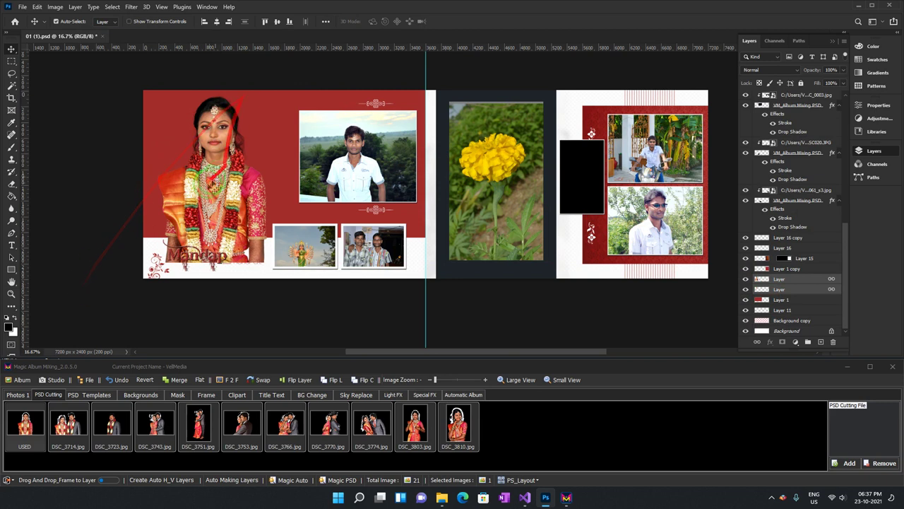
pyautogui.press('Delete')
pyautogui.click(209, 164)
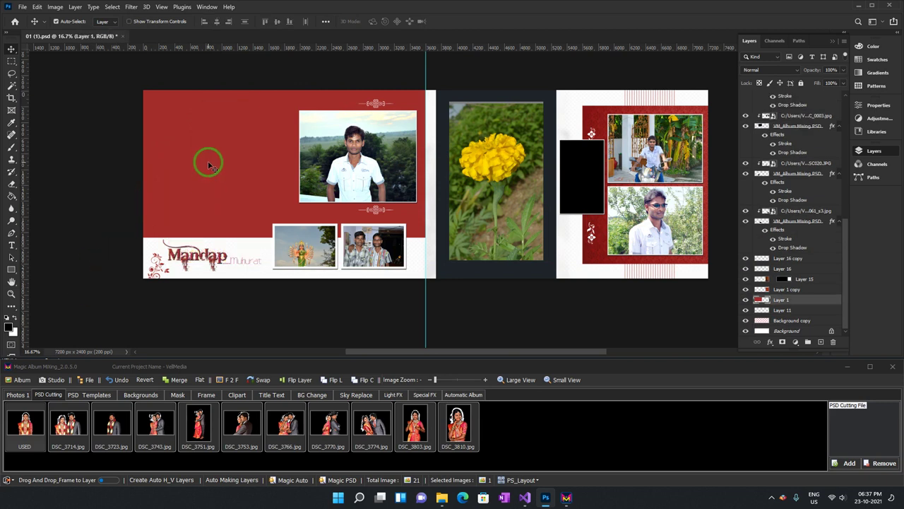
pyautogui.click(476, 170)
# Step: Delete the yellow flower photo, then place the DSC_3751 couple cutout on the left page and toggle its visibility
pyautogui.press('Delete')
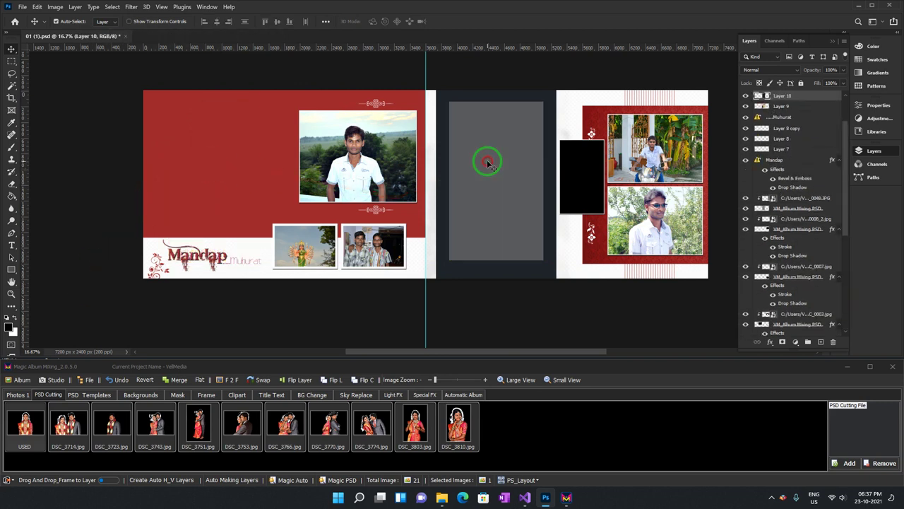
pyautogui.click(316, 275)
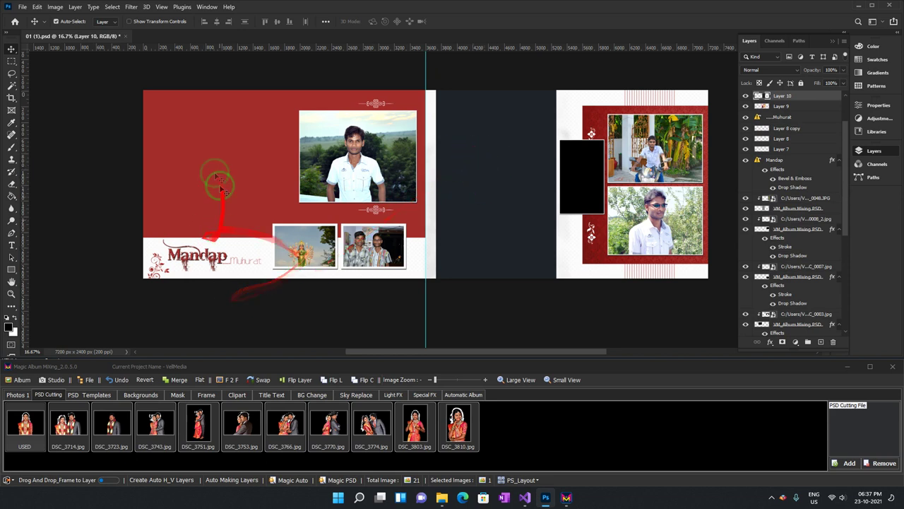
pyautogui.click(192, 421)
pyautogui.click(195, 421)
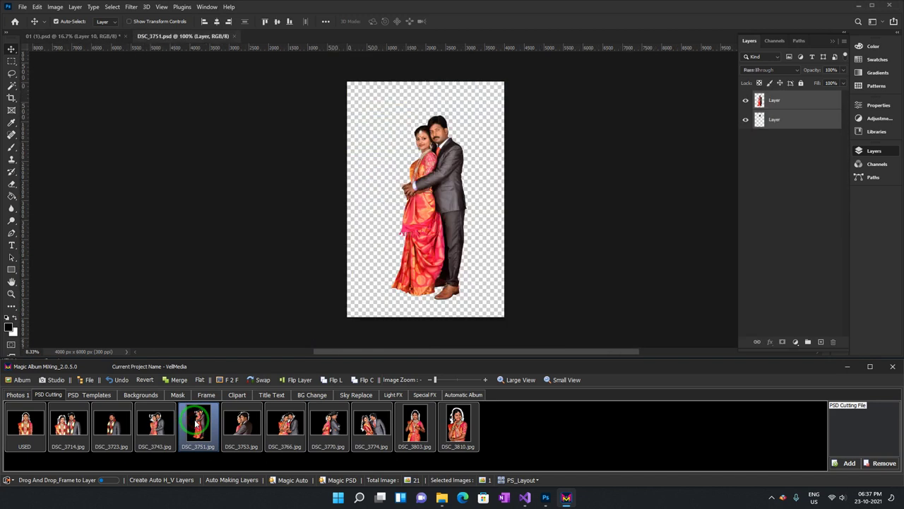
pyautogui.moveTo(196, 421); pyautogui.dragTo(804, 144)
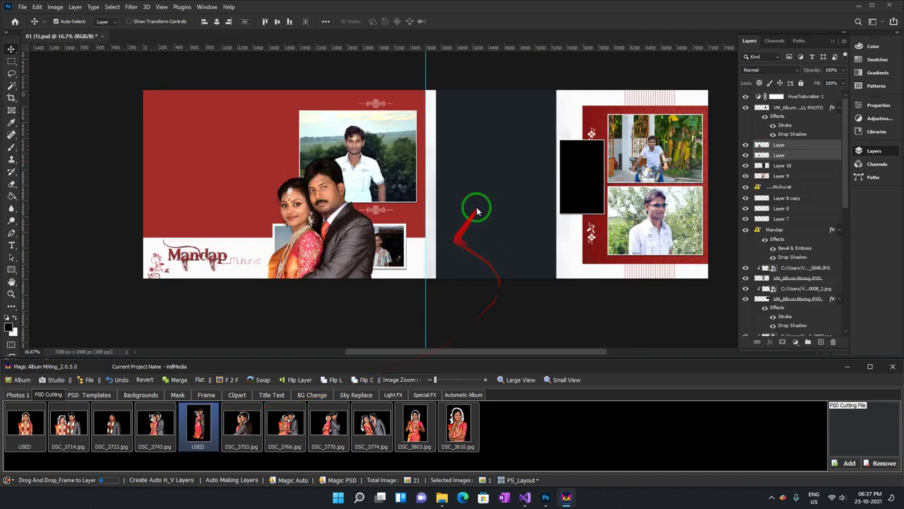
pyautogui.click(306, 214)
pyautogui.moveTo(306, 214)
pyautogui.mouseDown()
pyautogui.moveTo(466, 147)
pyautogui.moveTo(242, 136)
pyautogui.mouseUp()
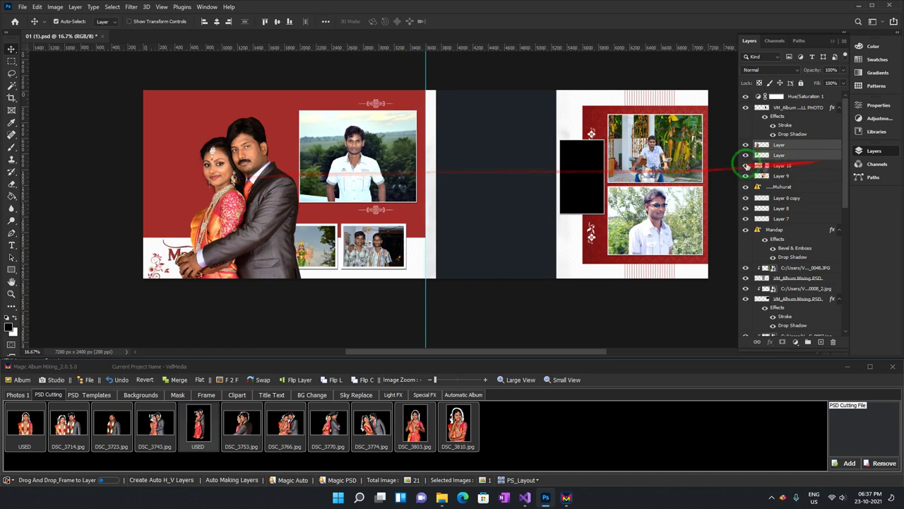
pyautogui.click(745, 147)
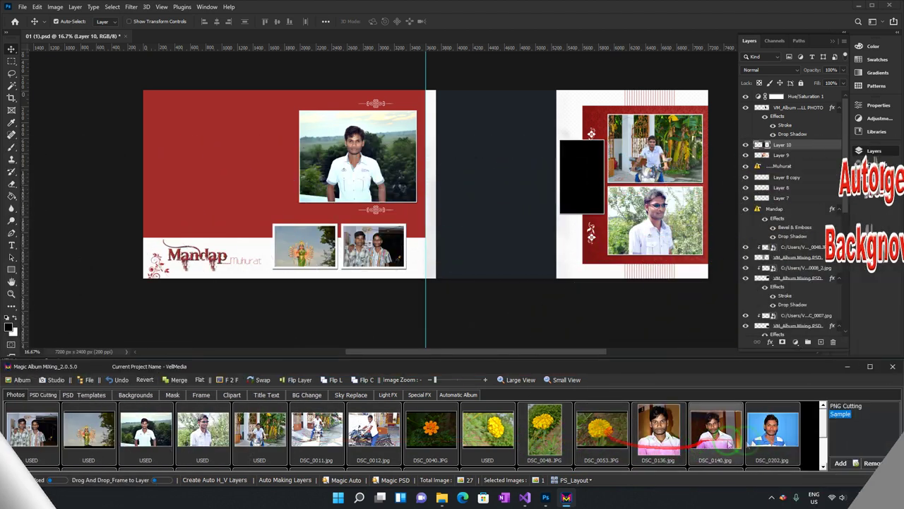
# Step: Marquee-select the empty red area at the top-left of the left page
pyautogui.click(202, 170)
pyautogui.press('m')
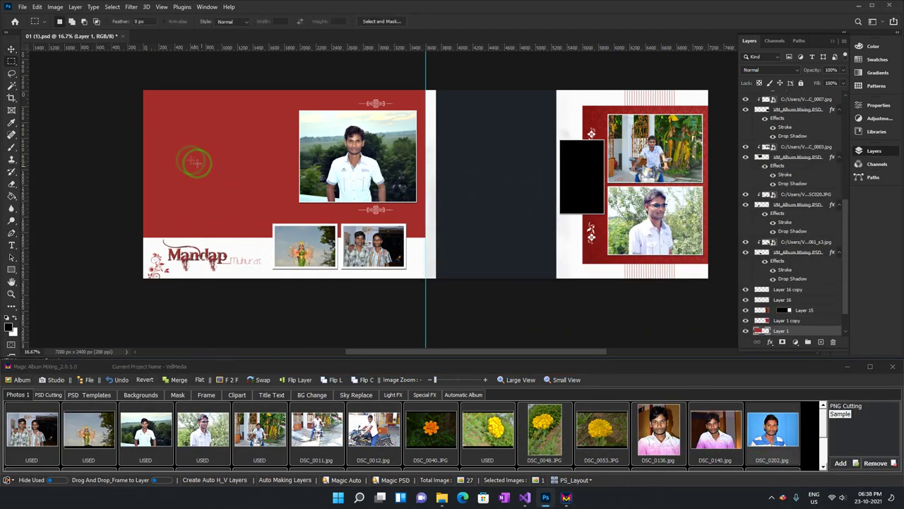
pyautogui.moveTo(145, 94); pyautogui.dragTo(272, 264)
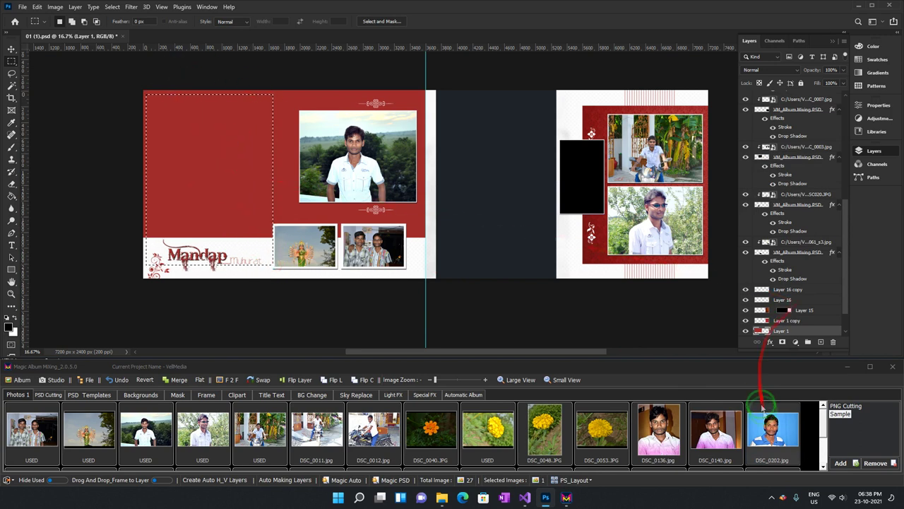
# Step: Auto-cut fill the selection with the DSC_0202 portrait and reposition it
pyautogui.click(773, 428)
pyautogui.rightClick(767, 418)
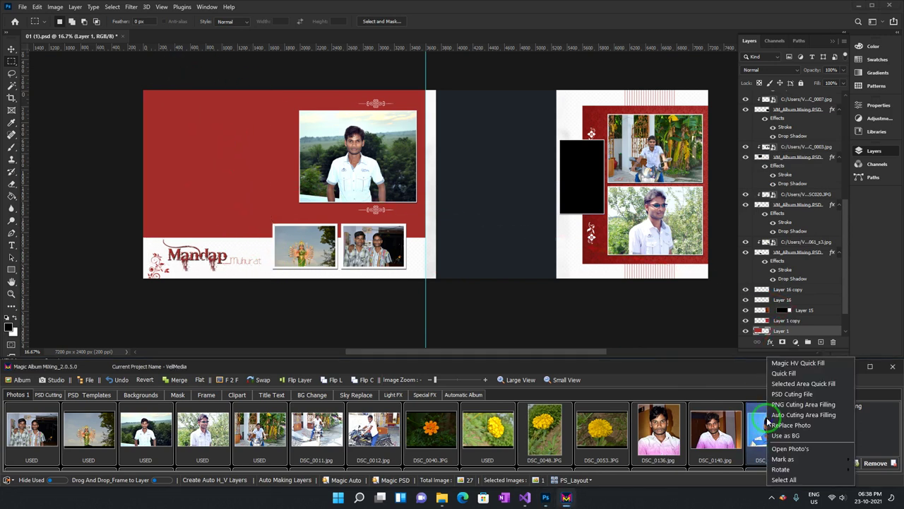
pyautogui.click(825, 416)
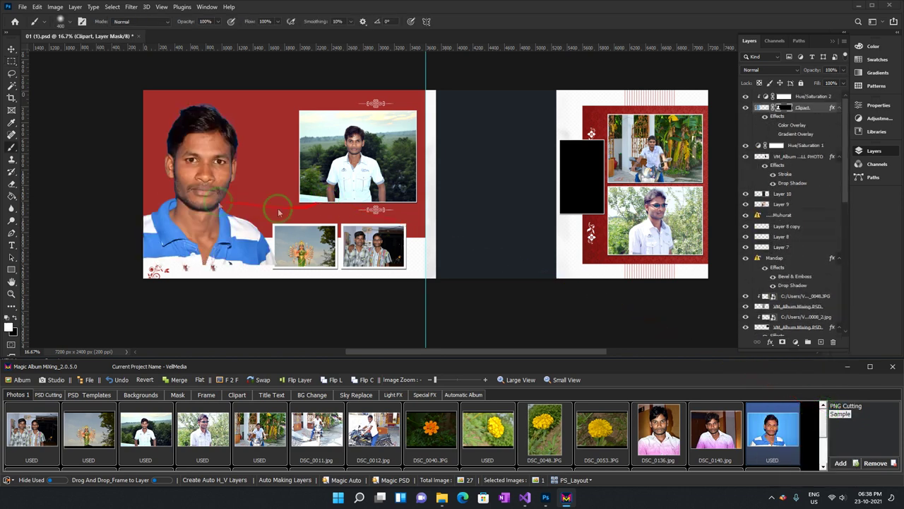
pyautogui.click(204, 186)
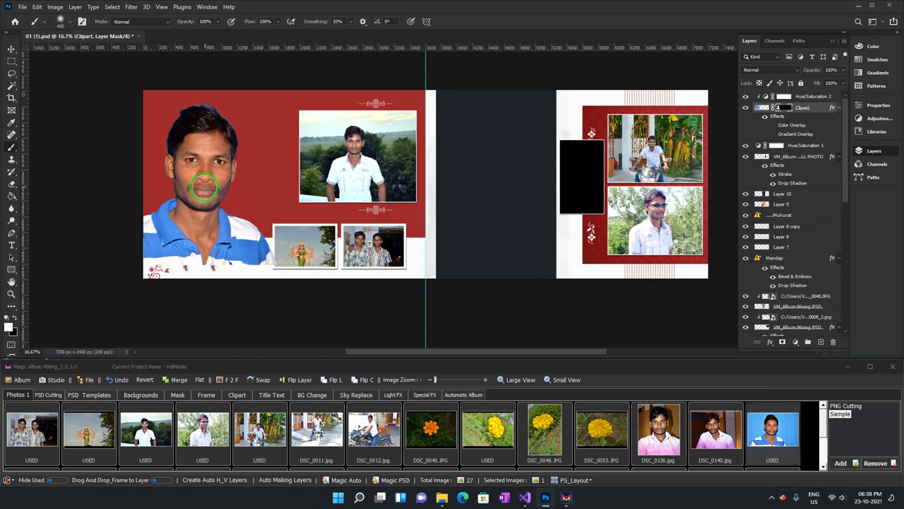
pyautogui.press('v')
pyautogui.moveTo(204, 185); pyautogui.dragTo(195, 174)
# Step: Open the portrait's Clipart layer mask in Select and Mask, then cancel without changes
pyautogui.click(772, 113)
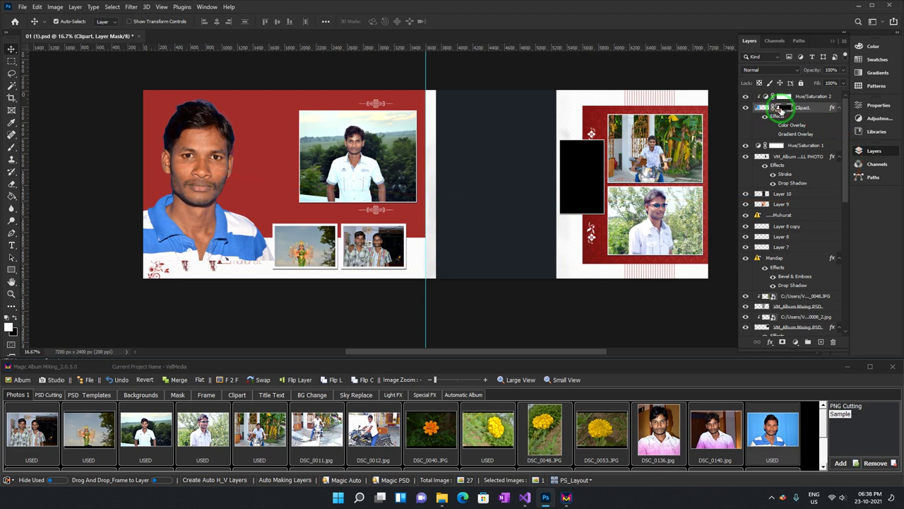
pyautogui.doubleClick(781, 107)
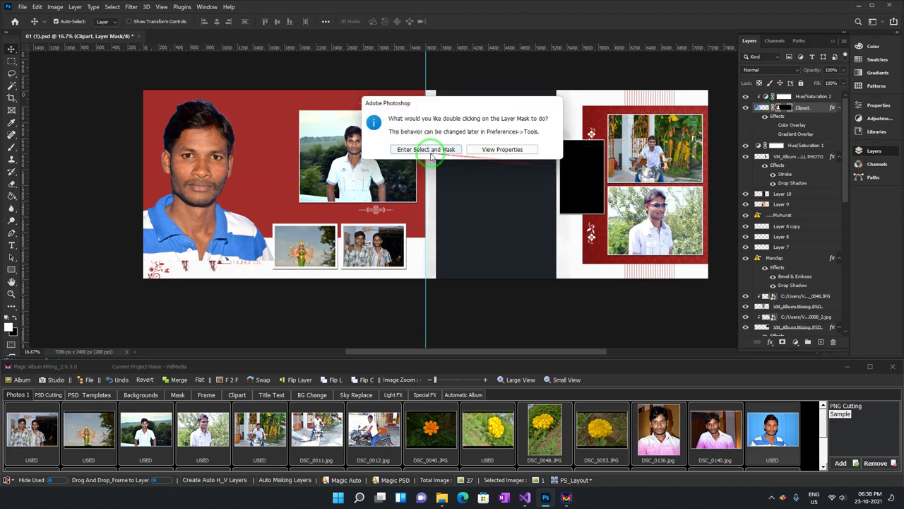
pyautogui.click(454, 150)
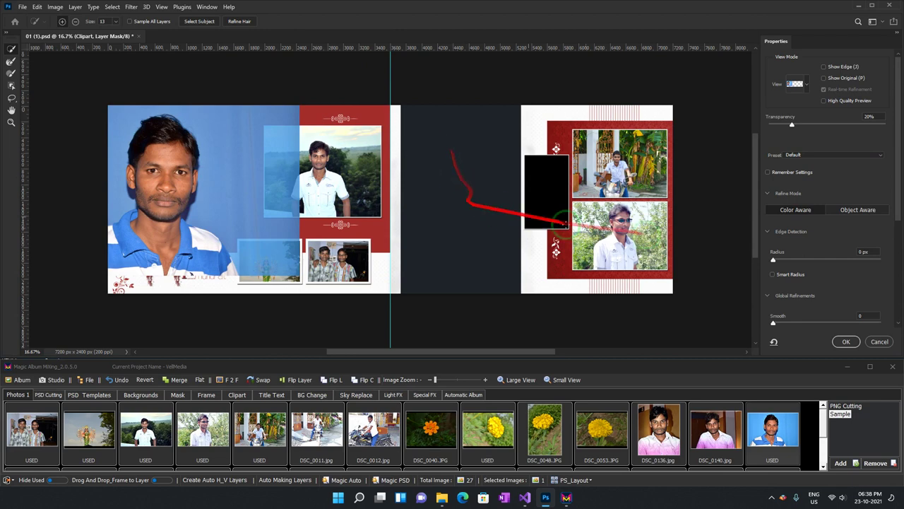
pyautogui.click(888, 343)
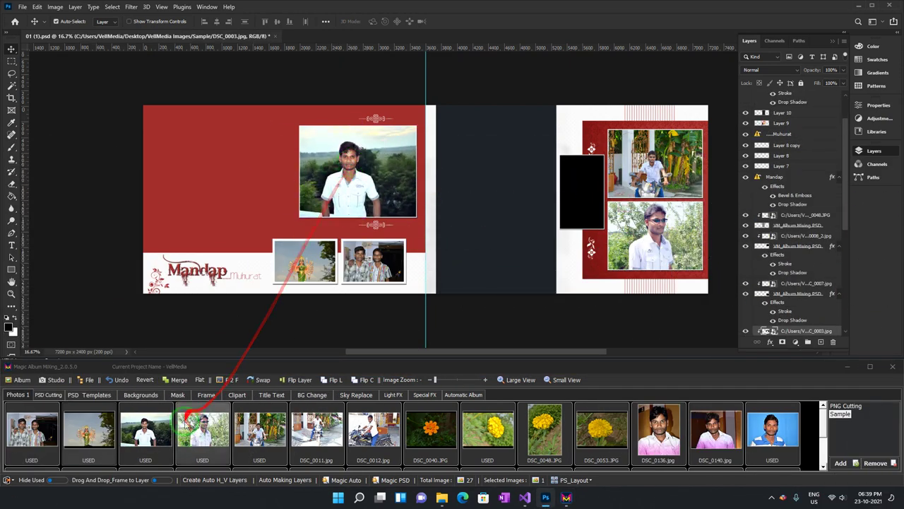
# Step: Replace the left page's upper photo with the DSC_0008_2 scooter shot, then mark it via Mark as
pyautogui.click(265, 443)
pyautogui.rightClick(265, 442)
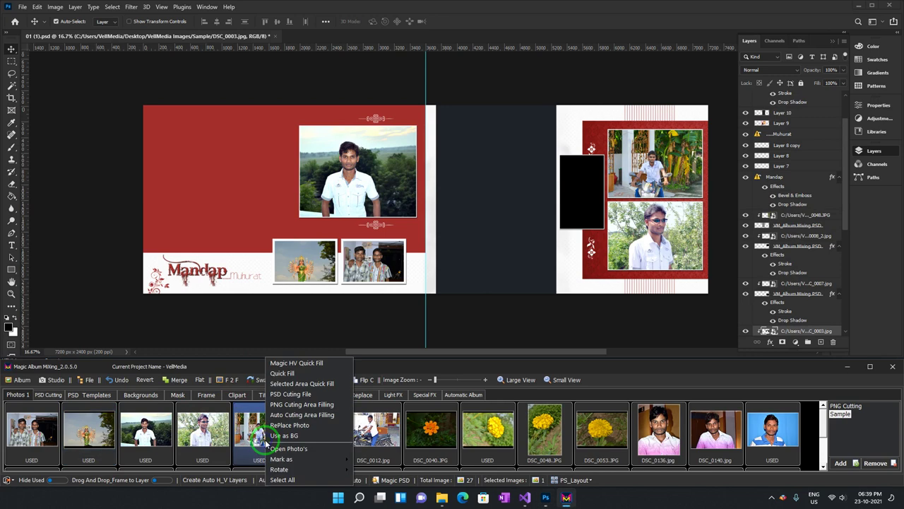
pyautogui.click(320, 426)
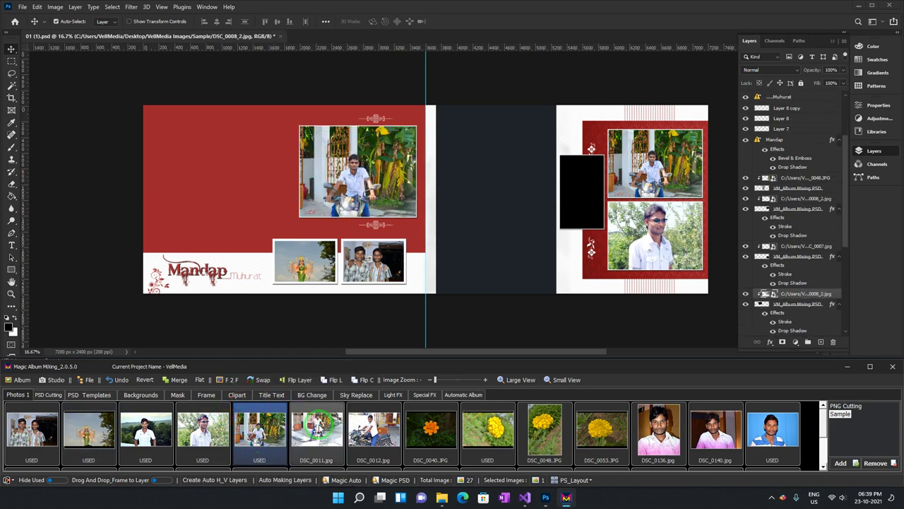
pyautogui.rightClick(269, 440)
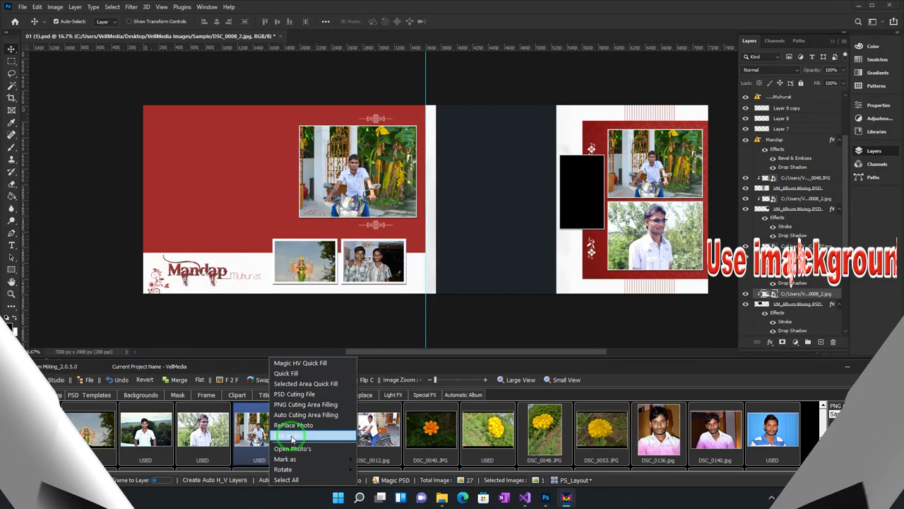
pyautogui.click(374, 459)
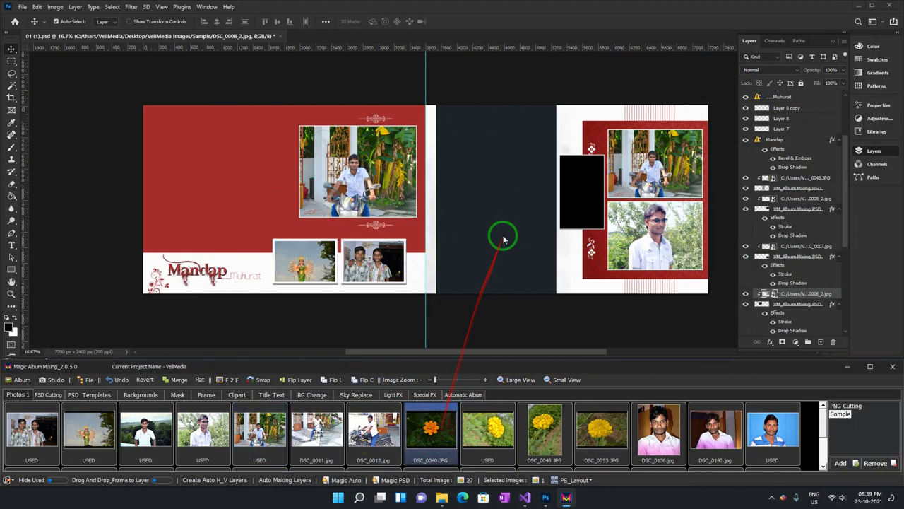
# Step: Set the orange flower photo DSC_0040 as the spread's background layer and commit its placement
pyautogui.rightClick(406, 424)
pyautogui.click(434, 431)
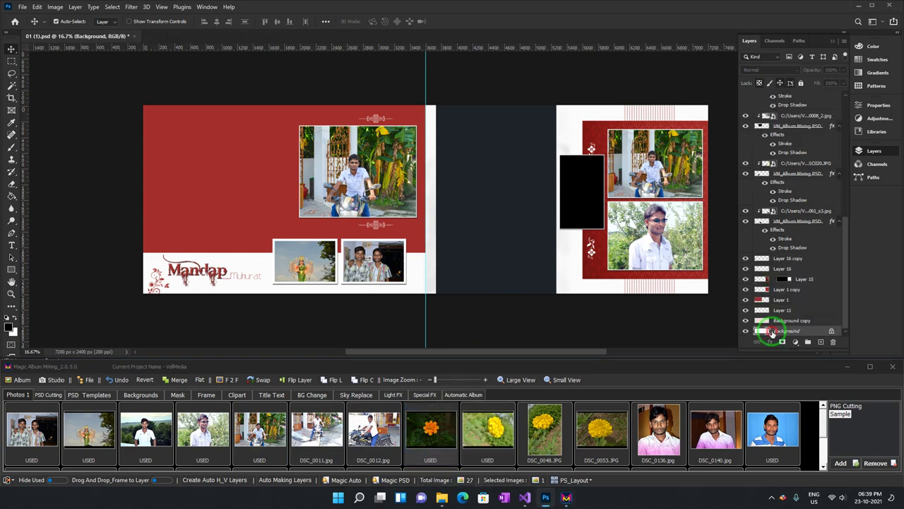
pyautogui.rightClick(414, 429)
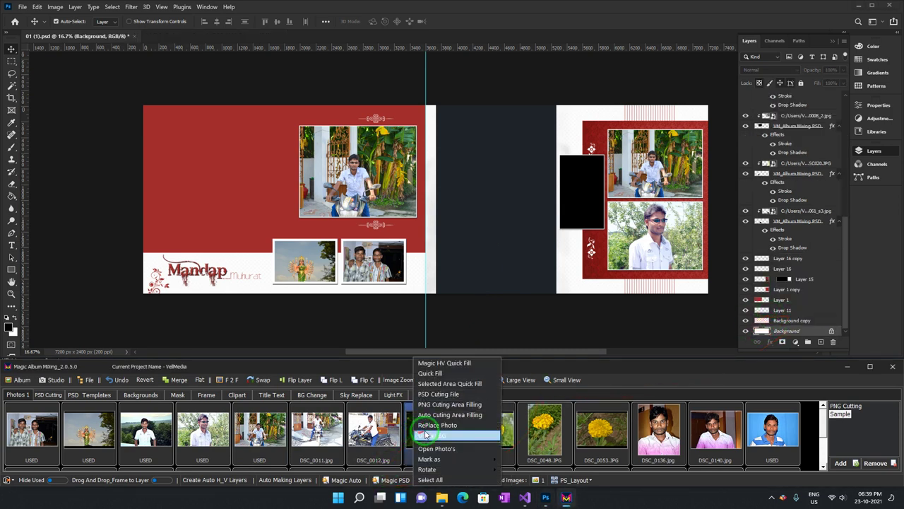
pyautogui.click(424, 438)
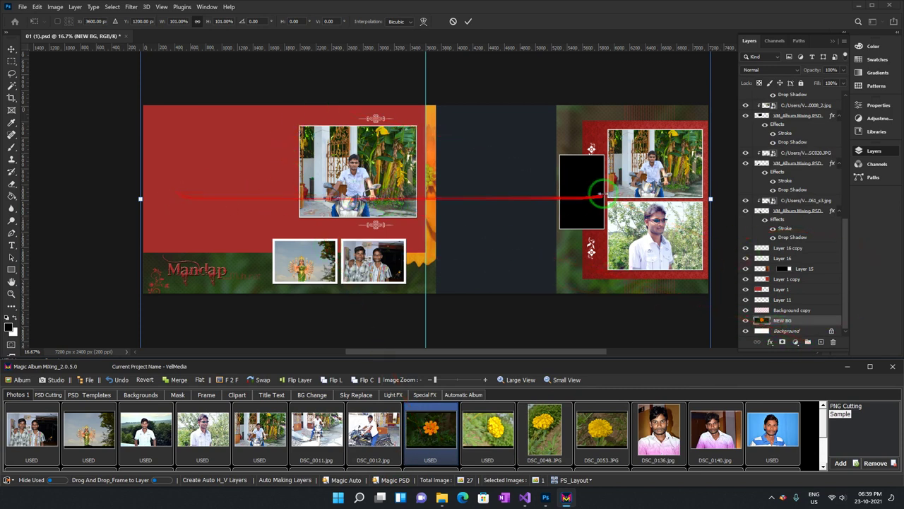
pyautogui.click(499, 187)
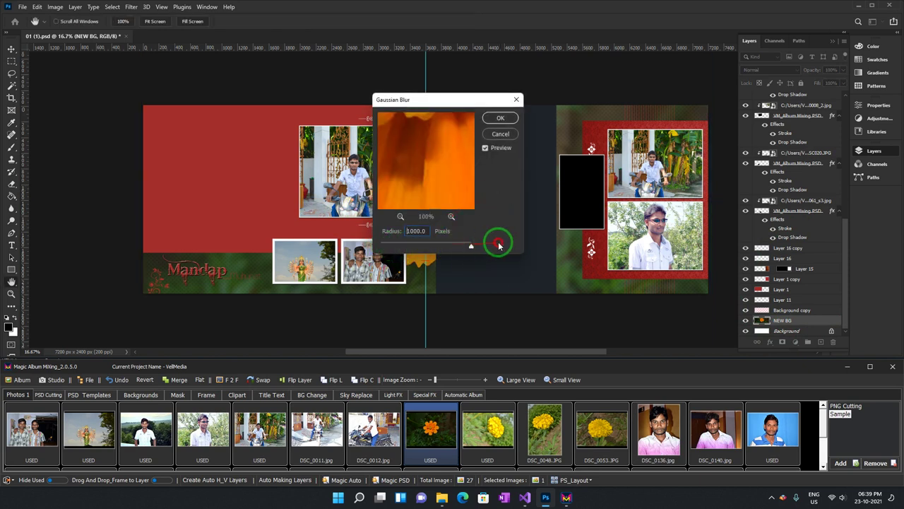
# Step: Apply a Gaussian Blur of about 20.8 px to the background, then shift its hue
pyautogui.moveTo(440, 245)
pyautogui.mouseDown()
pyautogui.moveTo(460, 247)
pyautogui.moveTo(416, 248)
pyautogui.mouseUp()
pyautogui.click(500, 118)
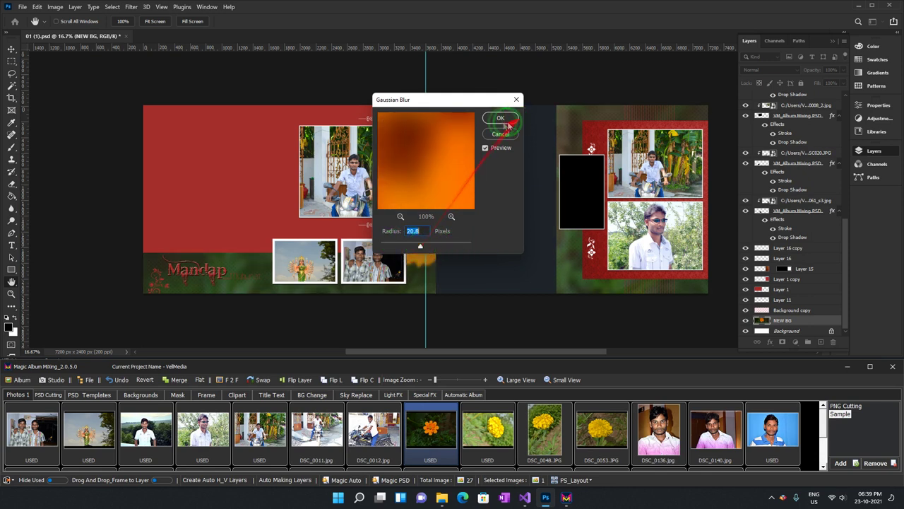
pyautogui.hotkey('ctrl', 'u')
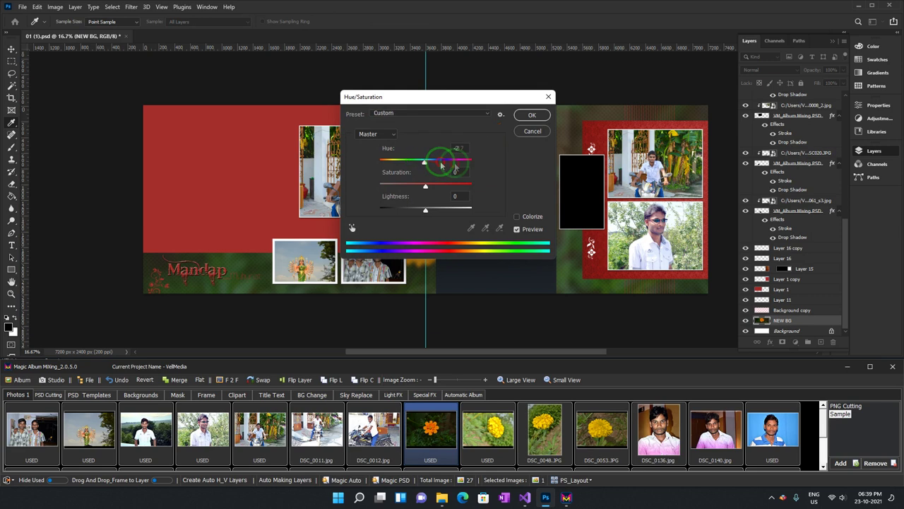
pyautogui.moveTo(422, 160)
pyautogui.mouseDown()
pyautogui.moveTo(443, 162)
pyautogui.moveTo(427, 164)
pyautogui.mouseUp()
# Step: Apply the hue change and toggle the Background copy layer's visibility to compare
pyautogui.click(530, 115)
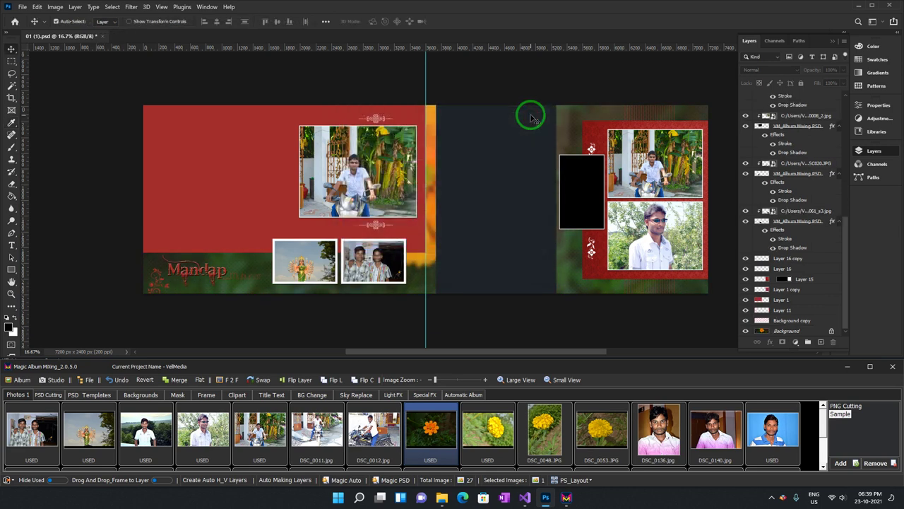
pyautogui.click(745, 320)
pyautogui.click(745, 321)
pyautogui.moveTo(438, 187); pyautogui.dragTo(777, 313)
pyautogui.click(745, 320)
# Step: Open the scooter photo as its own document, try Rotate, then show the PSD Templates list
pyautogui.rightClick(273, 422)
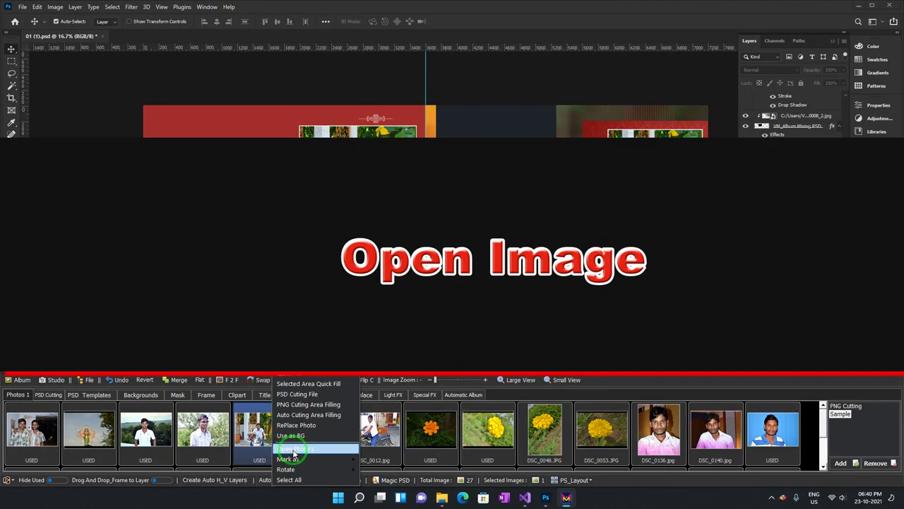
pyautogui.click(293, 449)
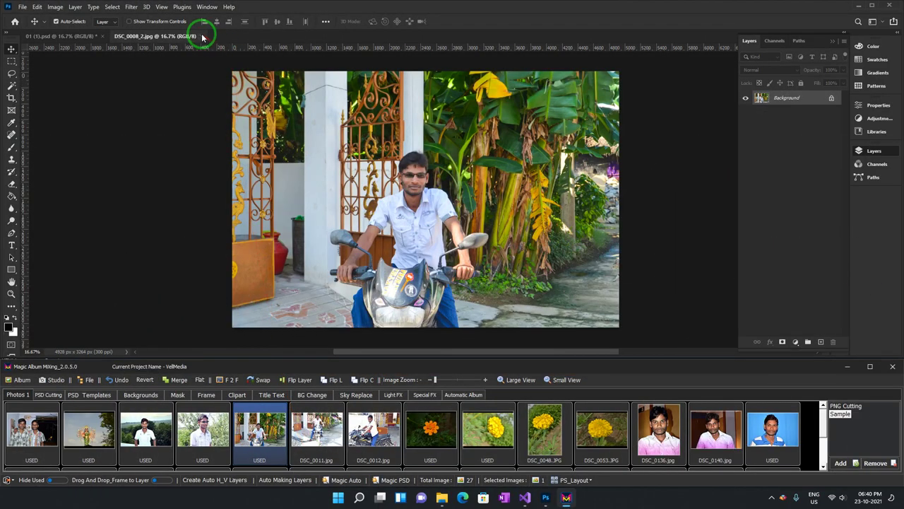
pyautogui.click(202, 35)
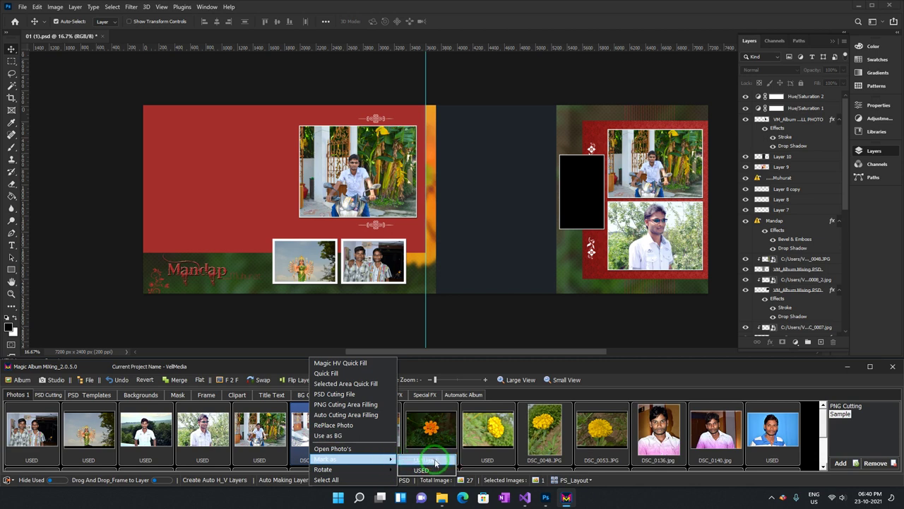
pyautogui.click(373, 470)
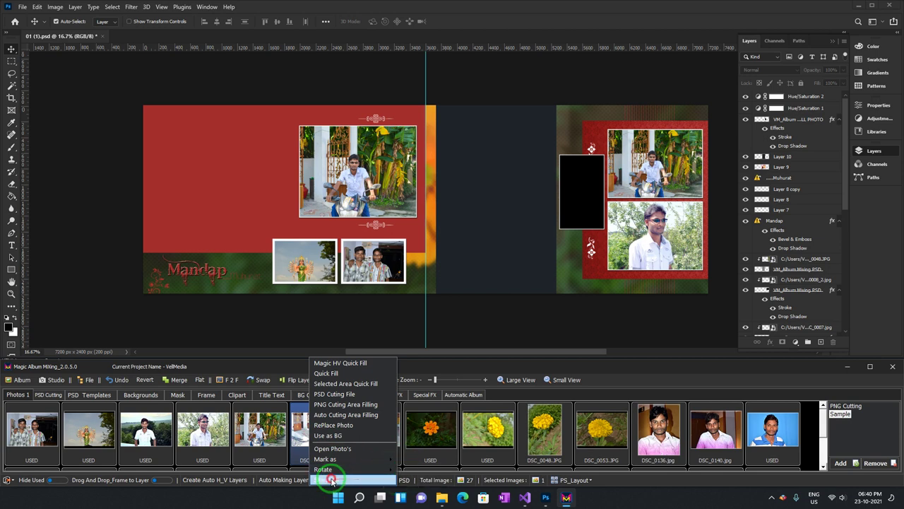
pyautogui.click(48, 394)
pyautogui.click(102, 395)
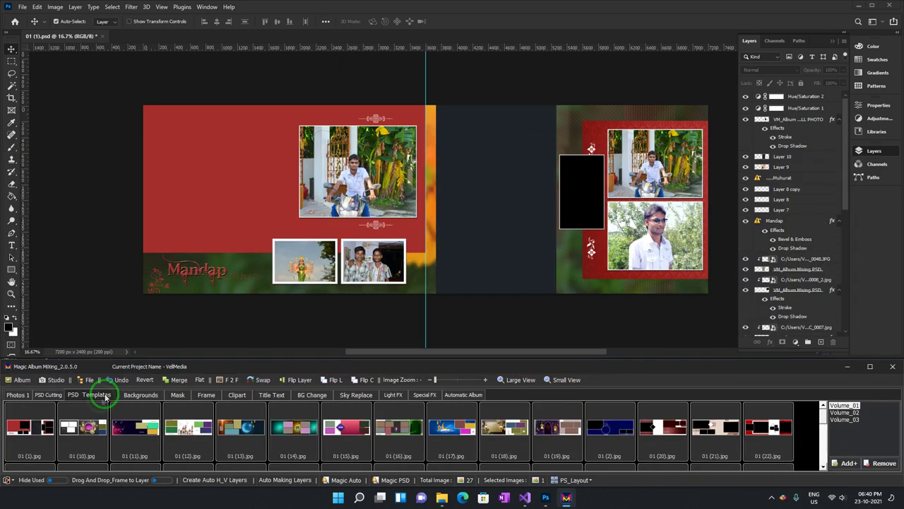
# Step: Open template 01 (12) as a document, then close it without saving
pyautogui.click(190, 408)
pyautogui.click(185, 439)
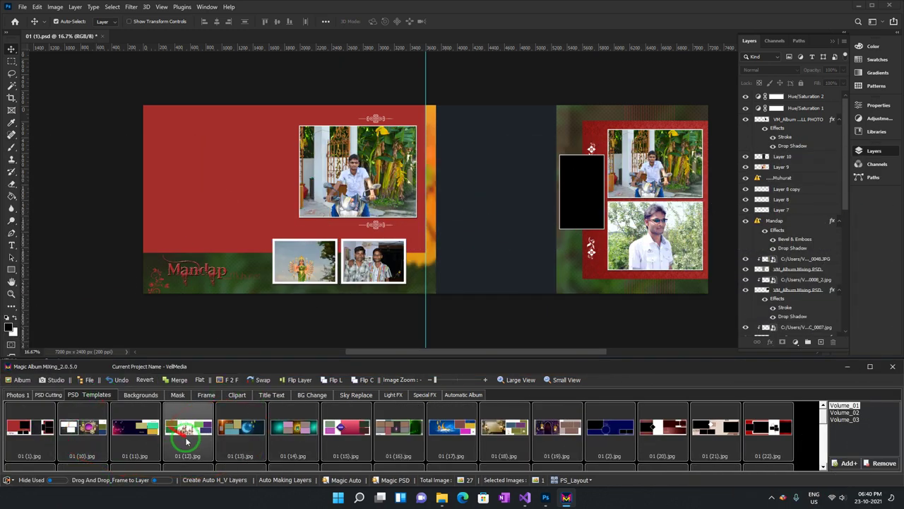
pyautogui.rightClick(189, 420)
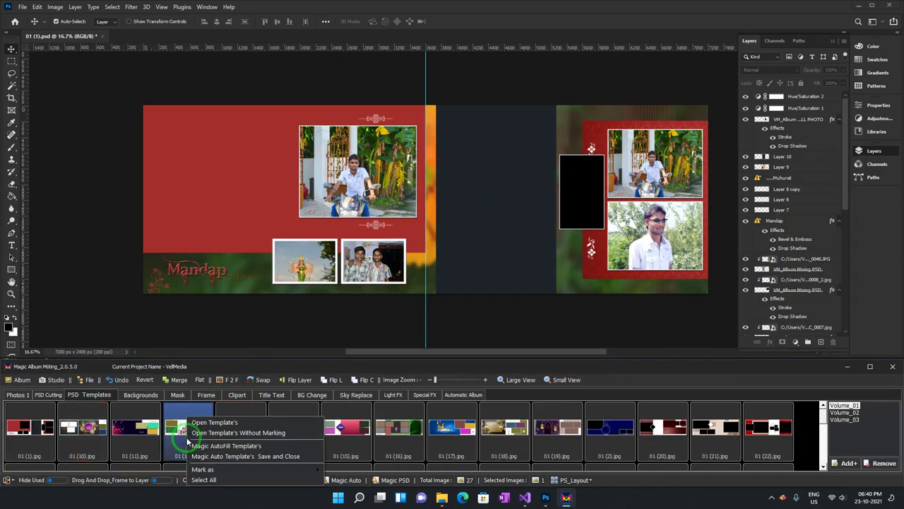
pyautogui.click(275, 423)
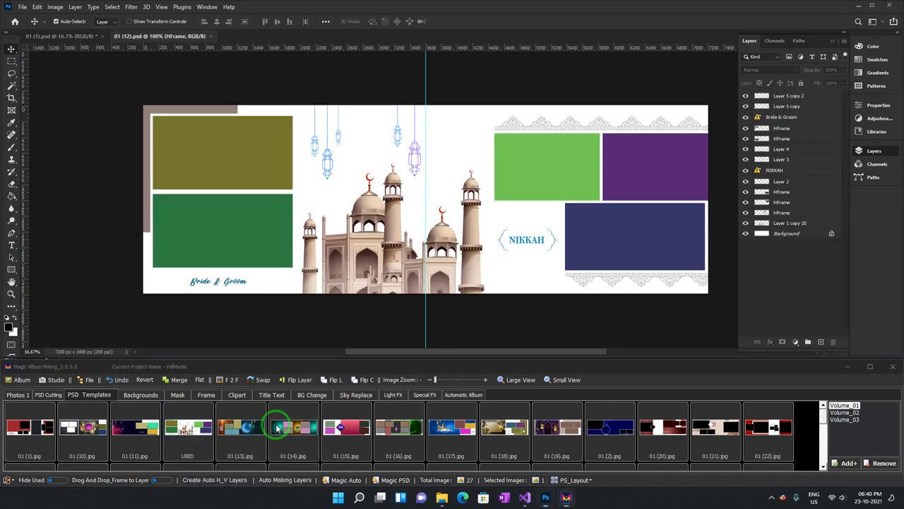
pyautogui.click(193, 39)
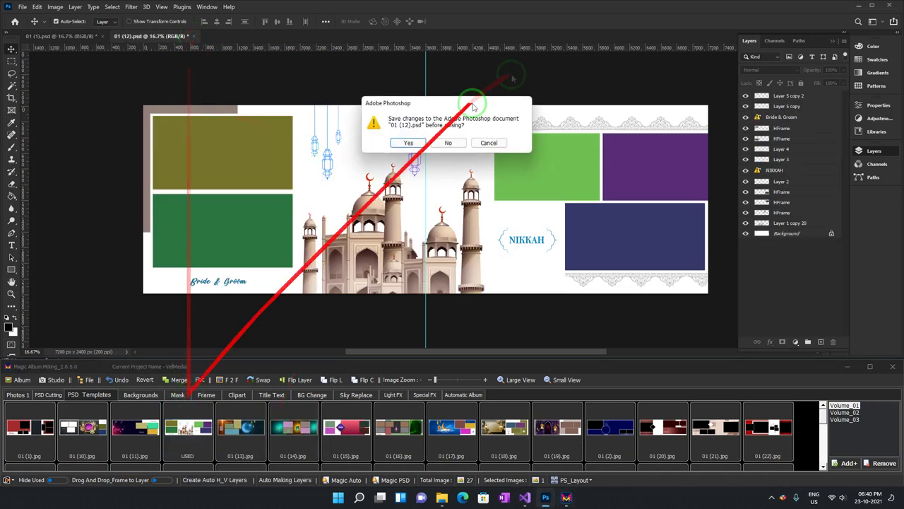
pyautogui.click(451, 142)
pyautogui.click(190, 438)
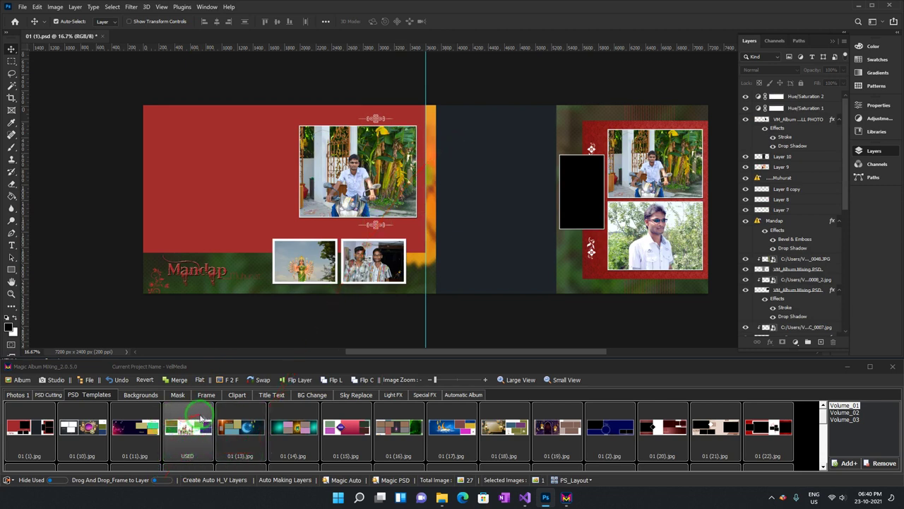
# Step: Open template 01 (13) without marking it used, then close it without saving
pyautogui.rightClick(241, 418)
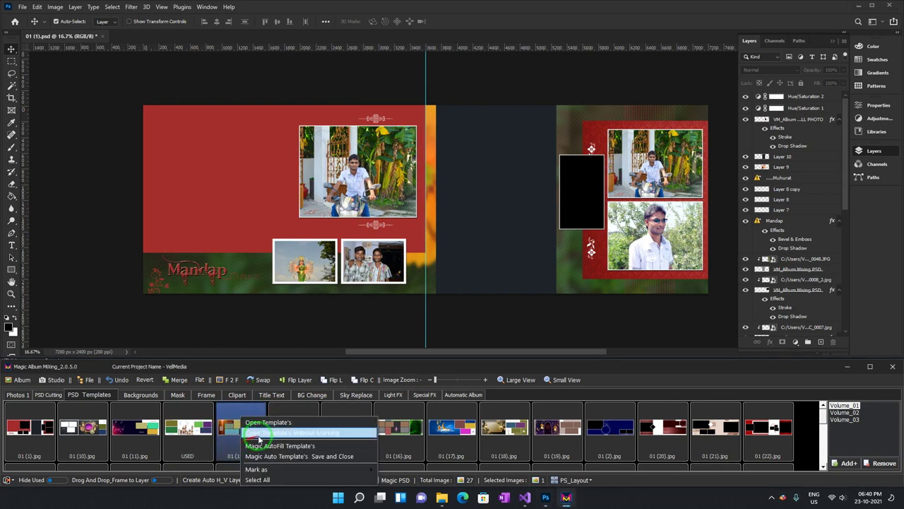
pyautogui.click(302, 434)
pyautogui.moveTo(267, 421); pyautogui.dragTo(200, 71)
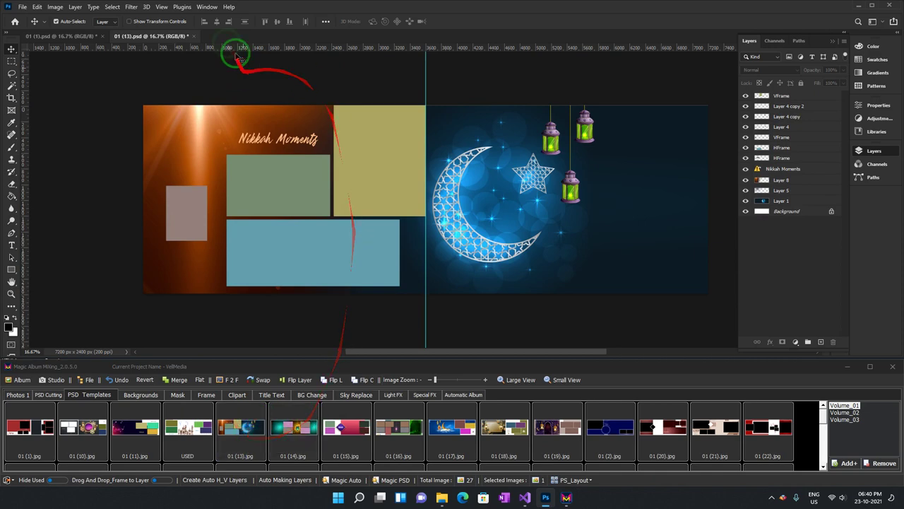
pyautogui.click(195, 35)
pyautogui.click(454, 141)
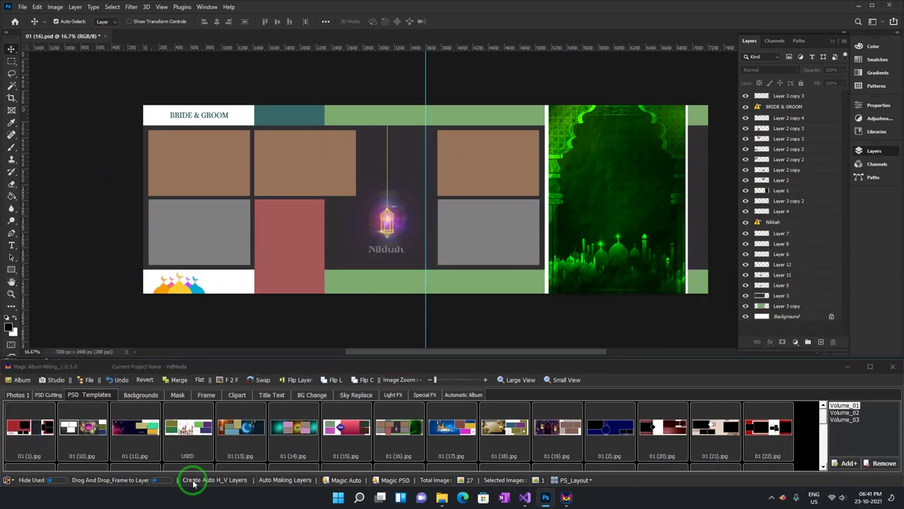
# Step: Select the five brown photo placeholder boxes on the template canvas
pyautogui.moveTo(233, 395); pyautogui.dragTo(198, 168)
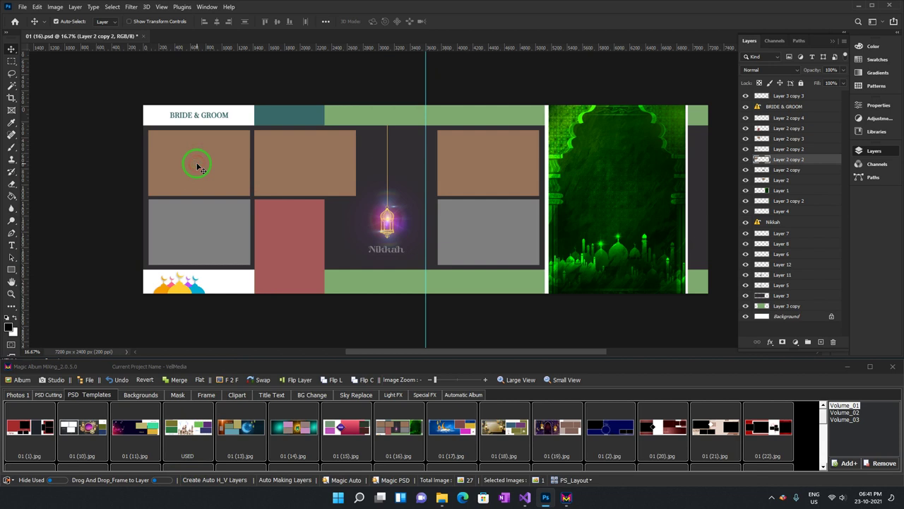
pyautogui.keyDown('shift'); pyautogui.click(303, 166); pyautogui.keyUp('shift')
pyautogui.keyDown('shift'); pyautogui.click(240, 234); pyautogui.keyUp('shift')
pyautogui.keyDown('shift'); pyautogui.click(500, 235); pyautogui.keyUp('shift')
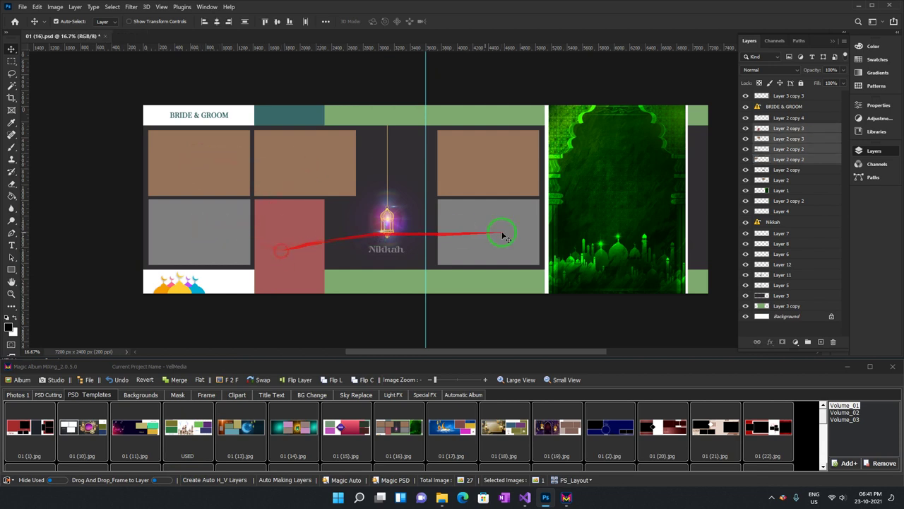
pyautogui.keyDown('shift'); pyautogui.click(499, 163); pyautogui.keyUp('shift')
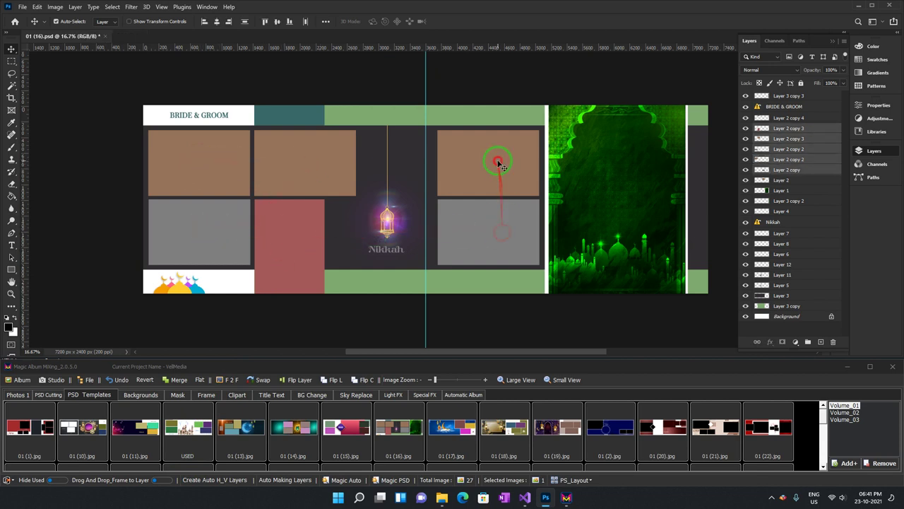
# Step: Convert the boxes to VFrame/HFrame layers with Create Auto H_V Layers, then close the template
pyautogui.click(237, 481)
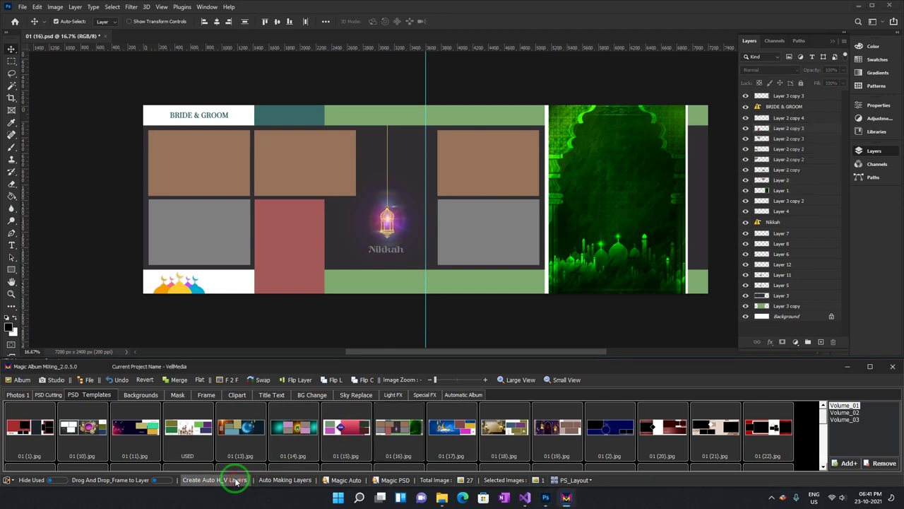
pyautogui.click(807, 132)
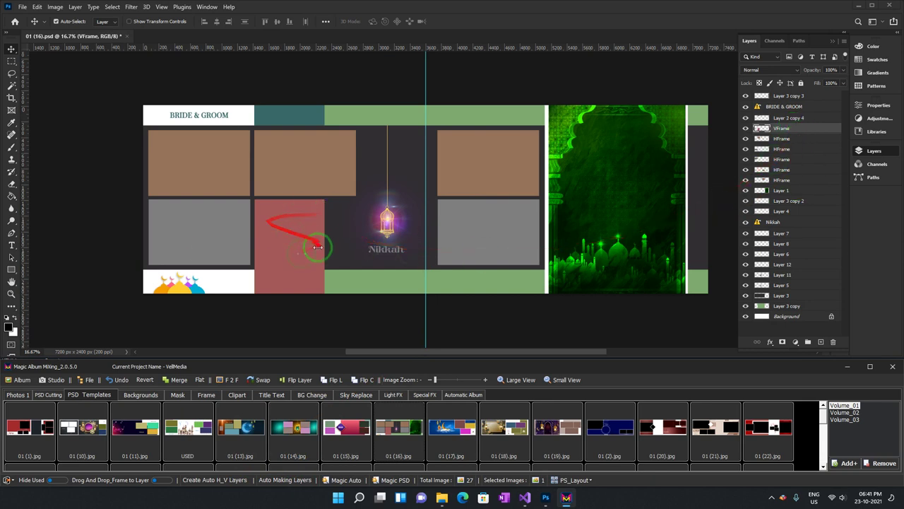
pyautogui.click(53, 75)
pyautogui.click(110, 86)
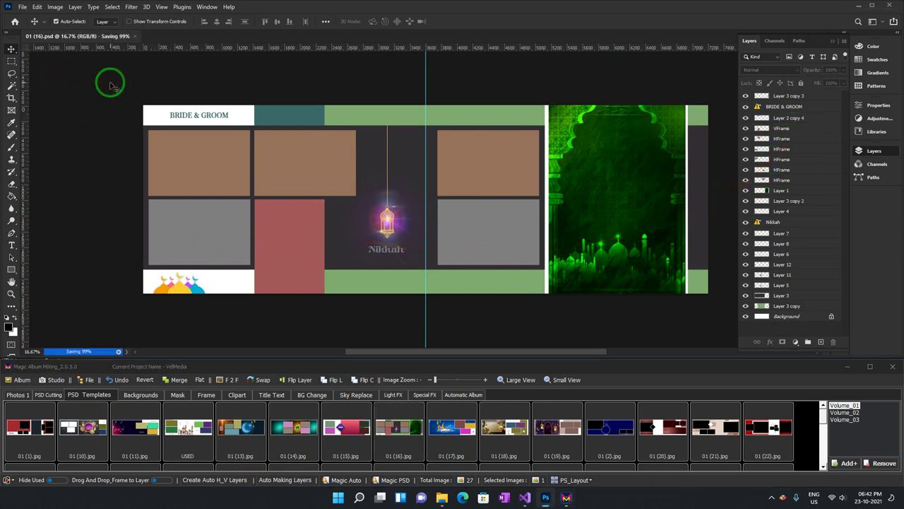
pyautogui.click(109, 35)
# Step: Return to the plugin home and bring up the used template's options
pyautogui.click(88, 431)
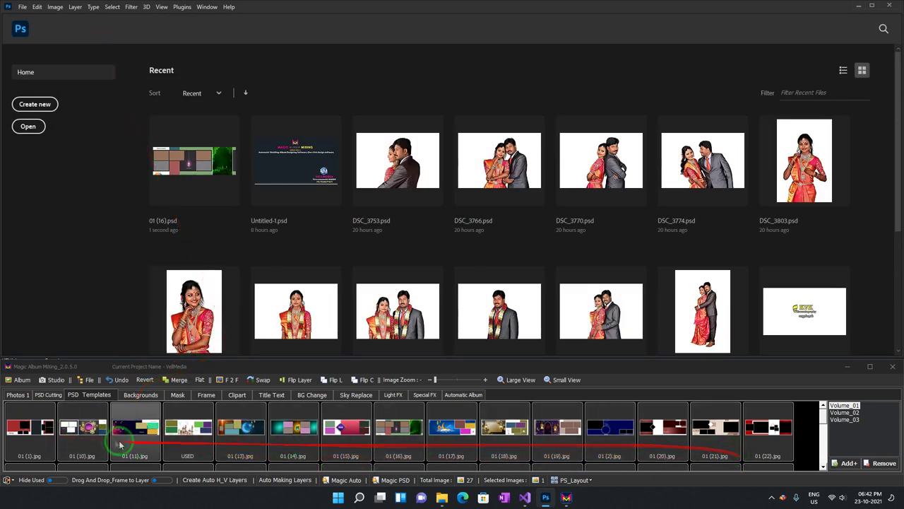
pyautogui.moveTo(120, 444); pyautogui.dragTo(239, 153)
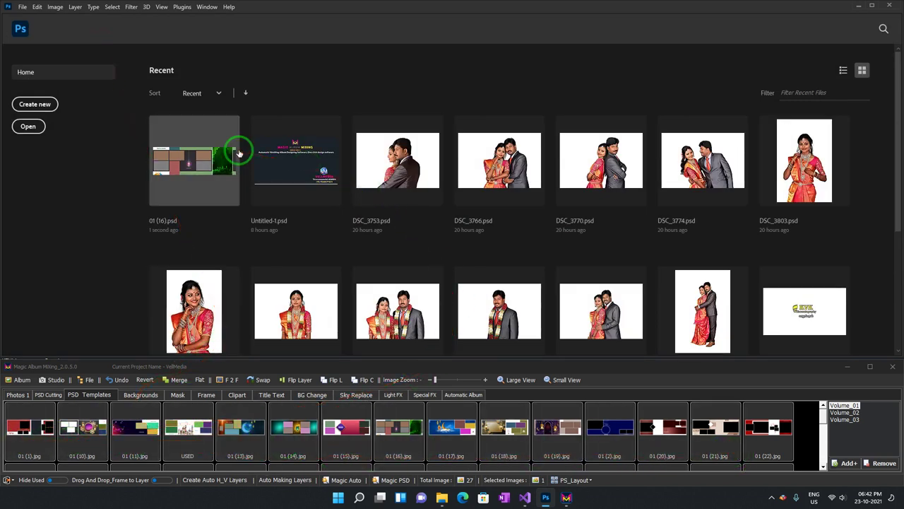
pyautogui.rightClick(187, 420)
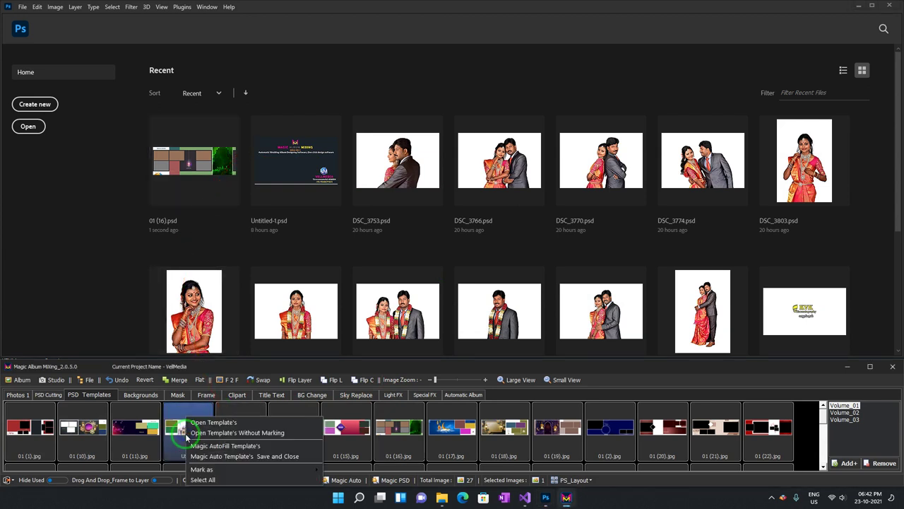
pyautogui.click(227, 446)
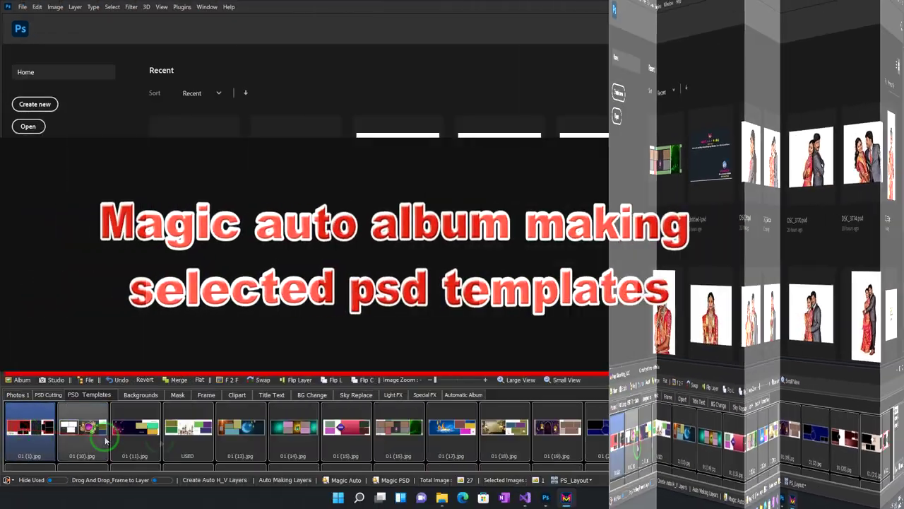
# Step: Select the first five templates and start Magic AutoFill Template's on them
pyautogui.moveTo(106, 440)
pyautogui.mouseDown()
pyautogui.moveTo(238, 435)
pyautogui.moveTo(41, 426)
pyautogui.mouseUp()
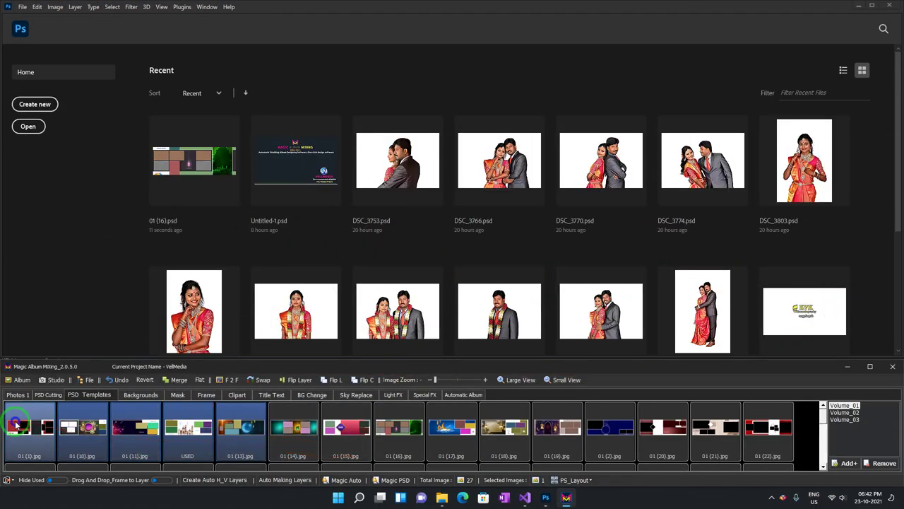
pyautogui.rightClick(16, 424)
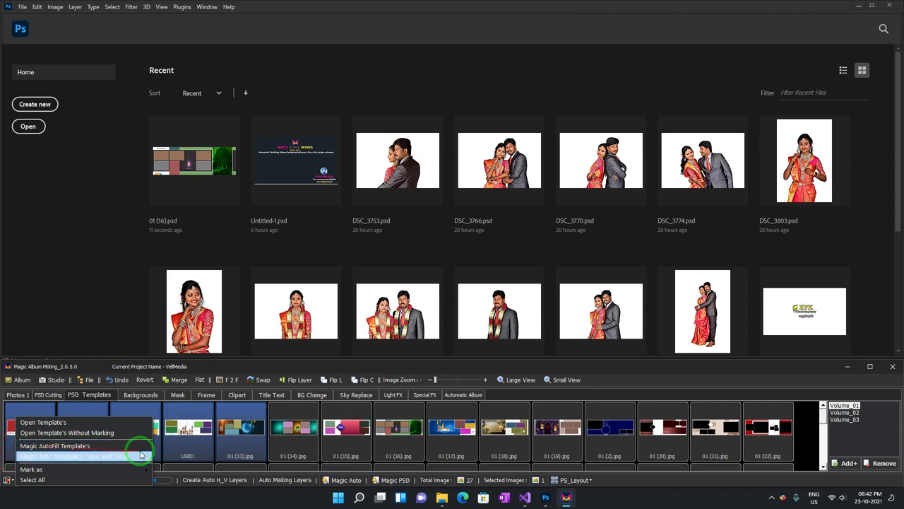
pyautogui.click(124, 445)
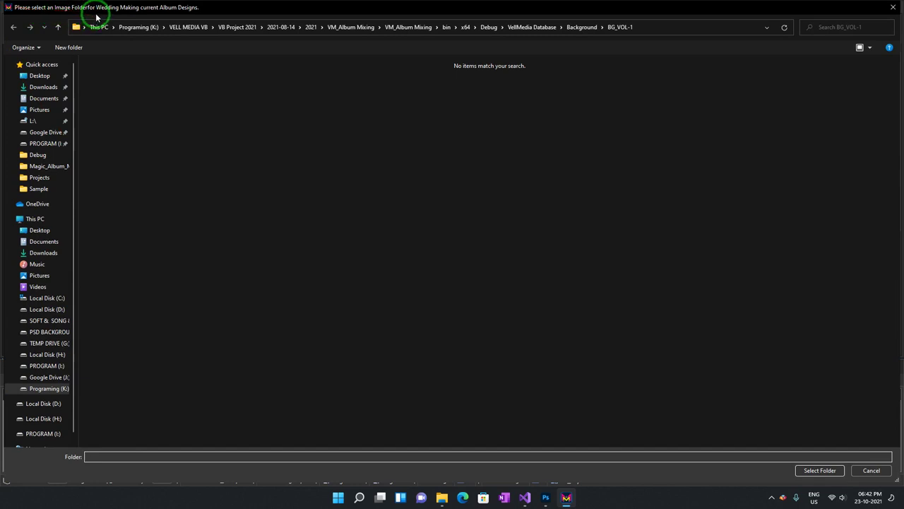
# Step: Choose Desktop > VellMedia Images > Sample as the auto-fill photo folder
pyautogui.click(40, 75)
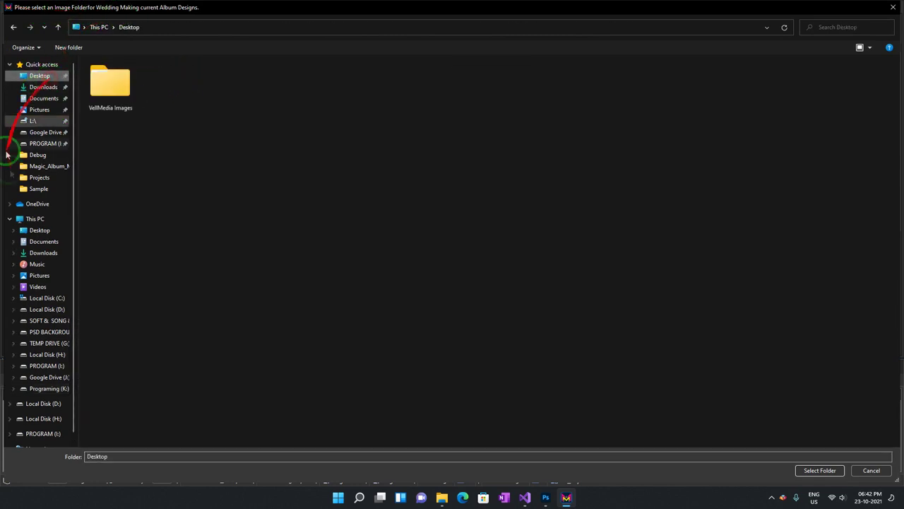
pyautogui.doubleClick(101, 96)
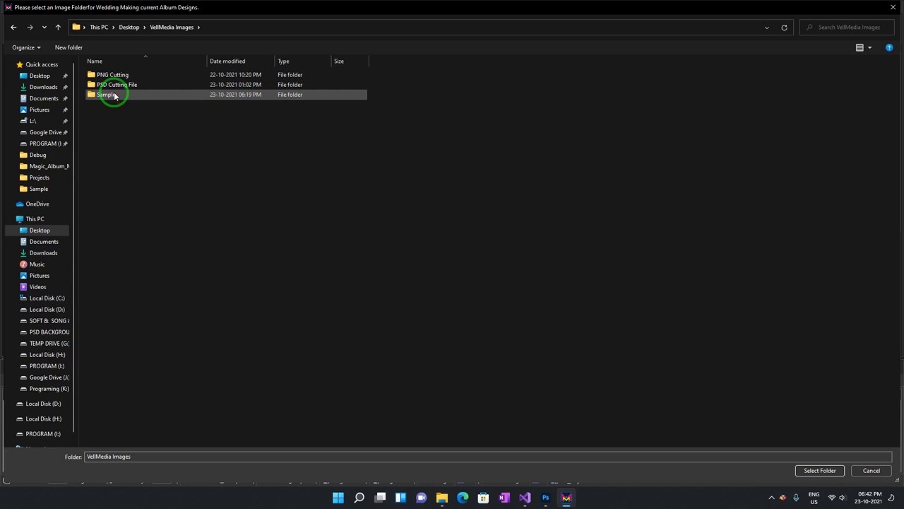
pyautogui.doubleClick(110, 93)
pyautogui.hotkey('alt', 'Left')
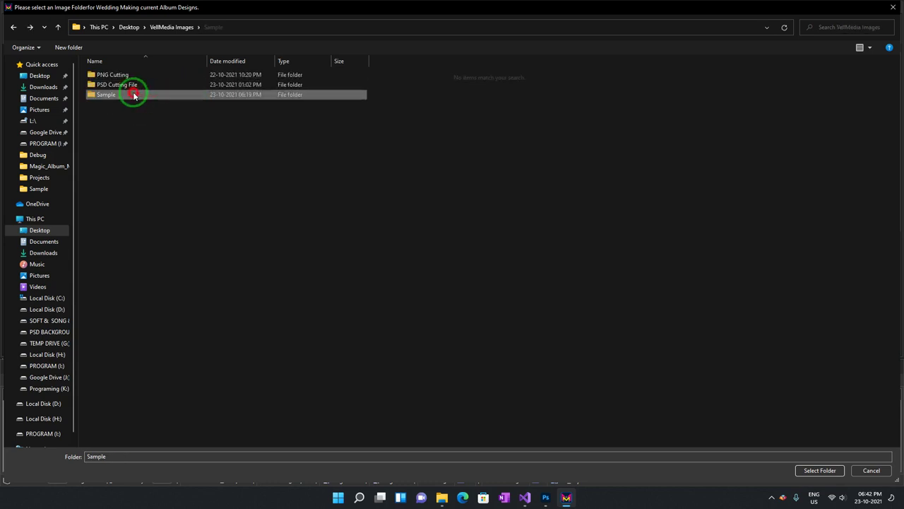
pyautogui.doubleClick(131, 92)
pyautogui.click(817, 471)
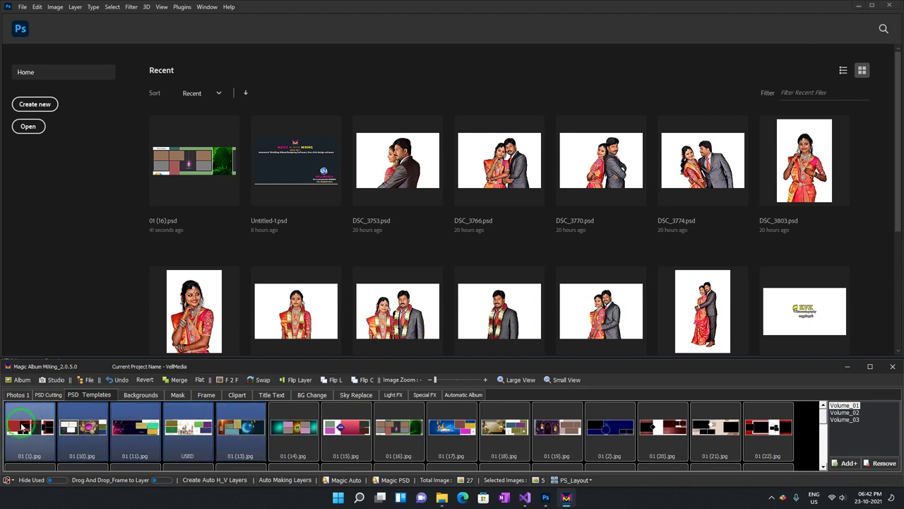
pyautogui.rightClick(20, 419)
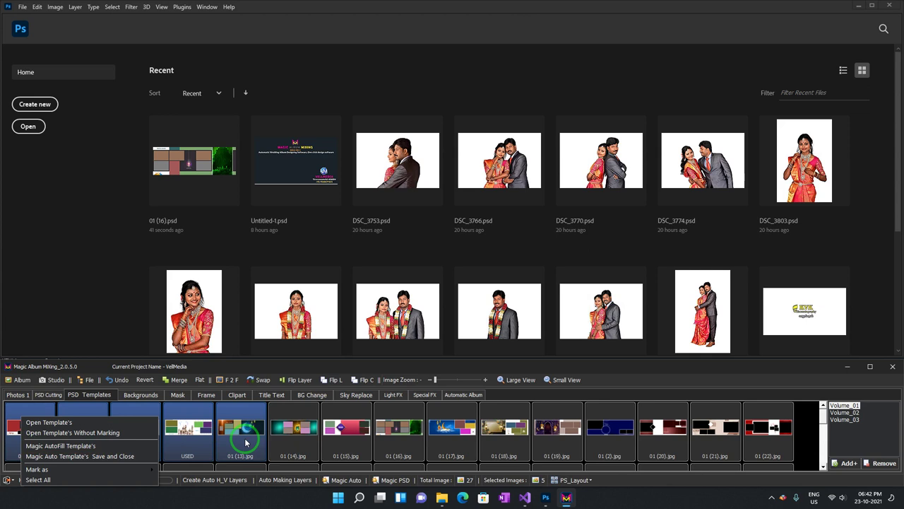
# Step: Run Magic AutoFill Template's on the five selected templates and wait for the filled spreads to open
pyautogui.click(98, 447)
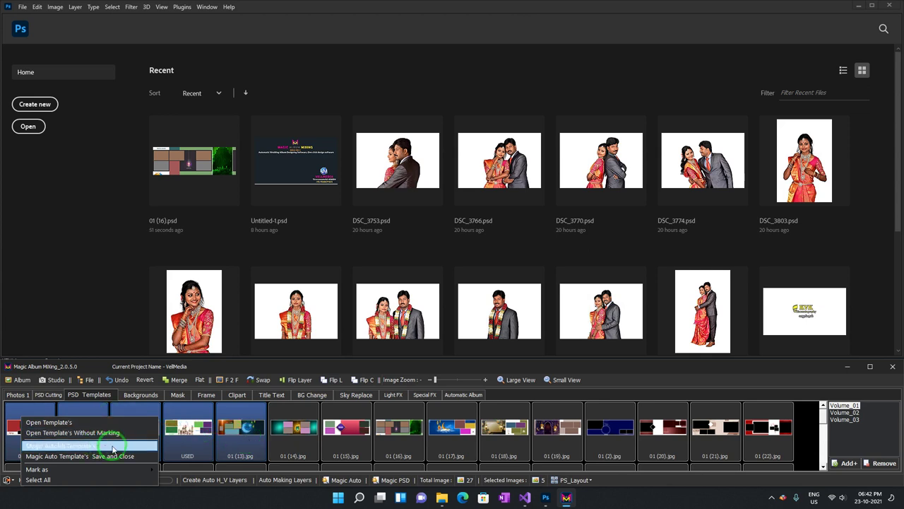
pyautogui.click(112, 447)
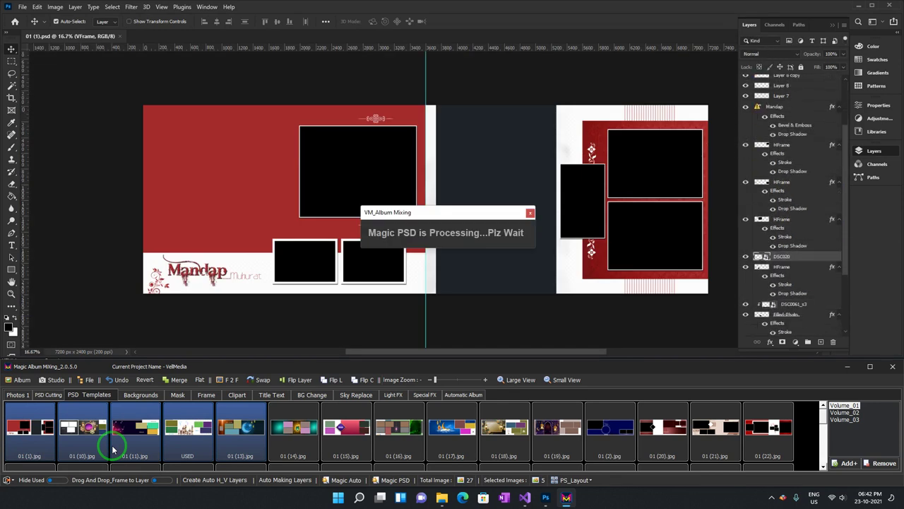
pyautogui.moveTo(112, 447); pyautogui.dragTo(312, 241)
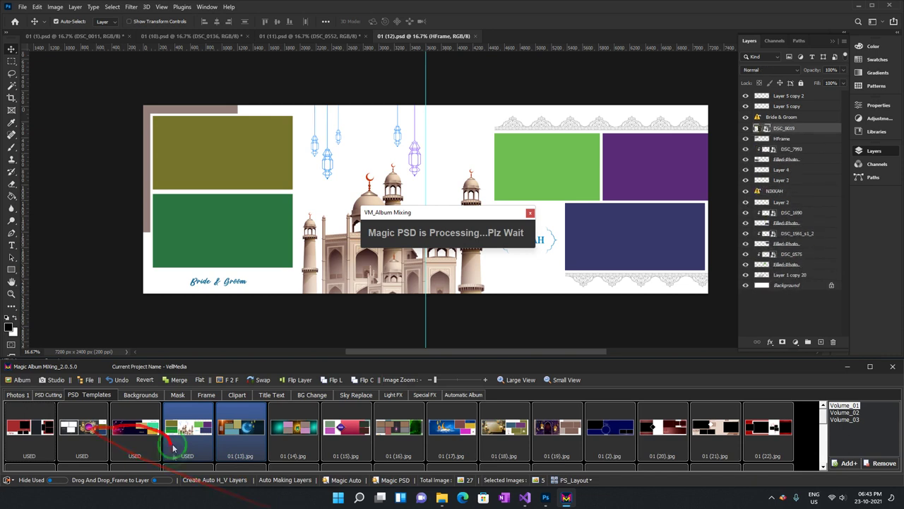
pyautogui.click(189, 443)
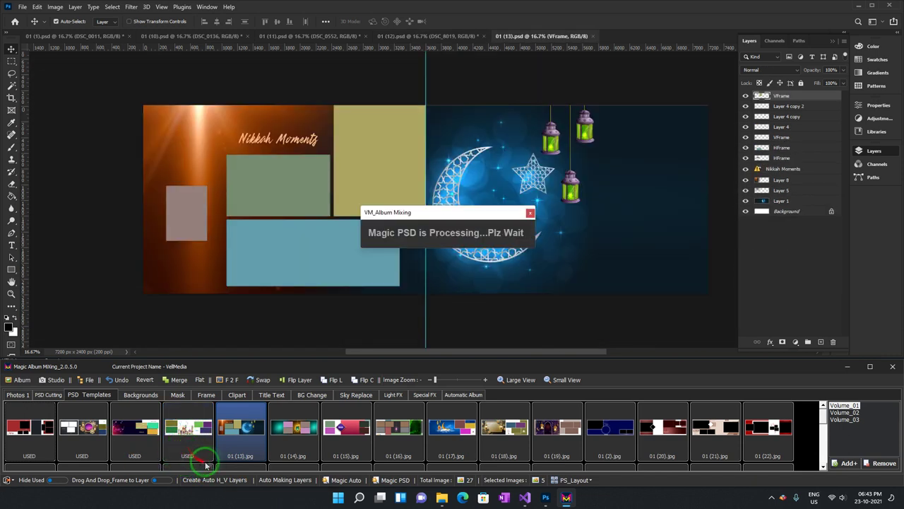
pyautogui.click(240, 442)
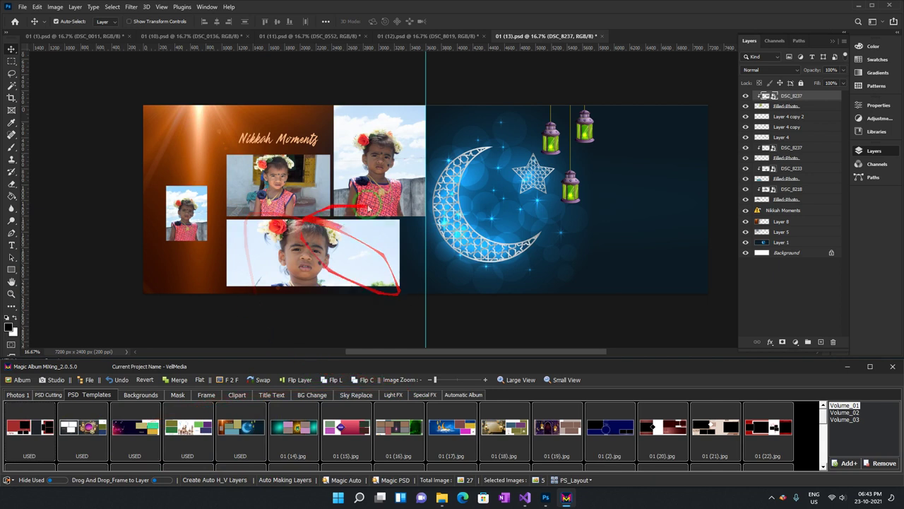
# Step: Review spreads 01 (1), 01 (10), 01 (11), 01 (12) and 01 (13) in turn
pyautogui.click(75, 39)
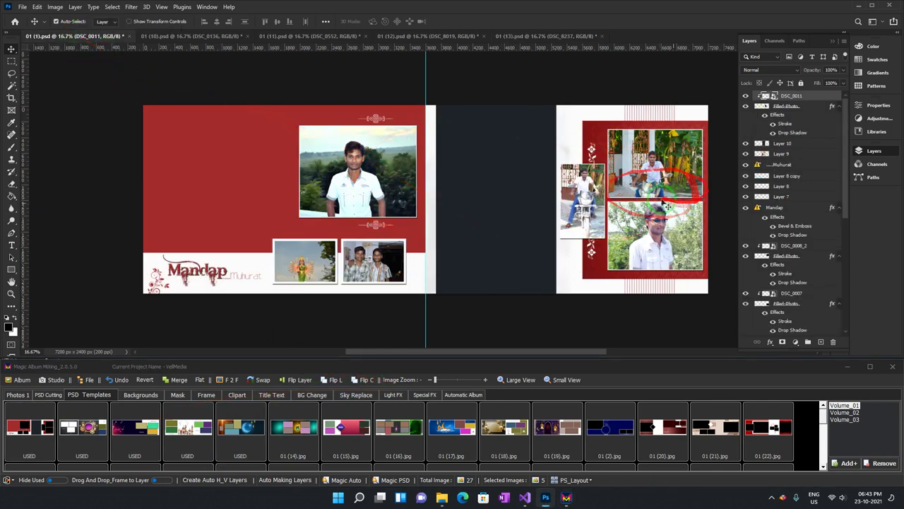
pyautogui.click(163, 37)
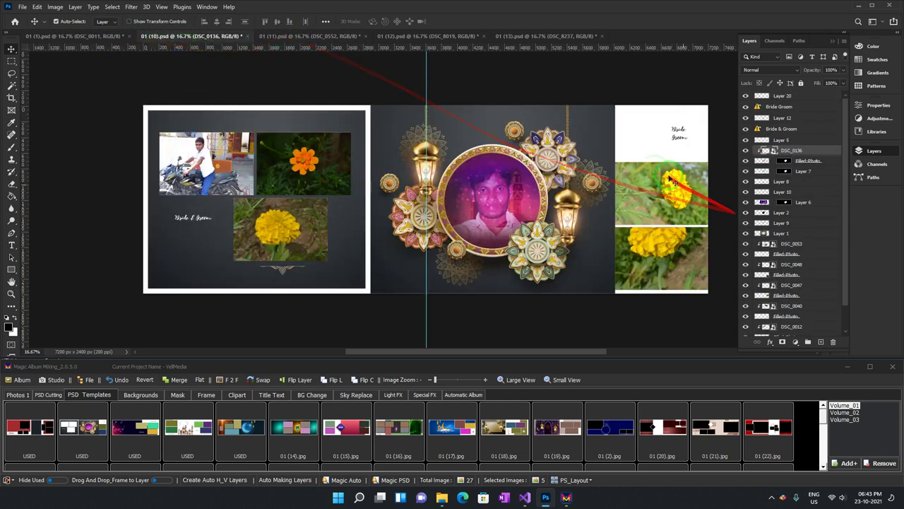
pyautogui.click(304, 36)
pyautogui.click(428, 36)
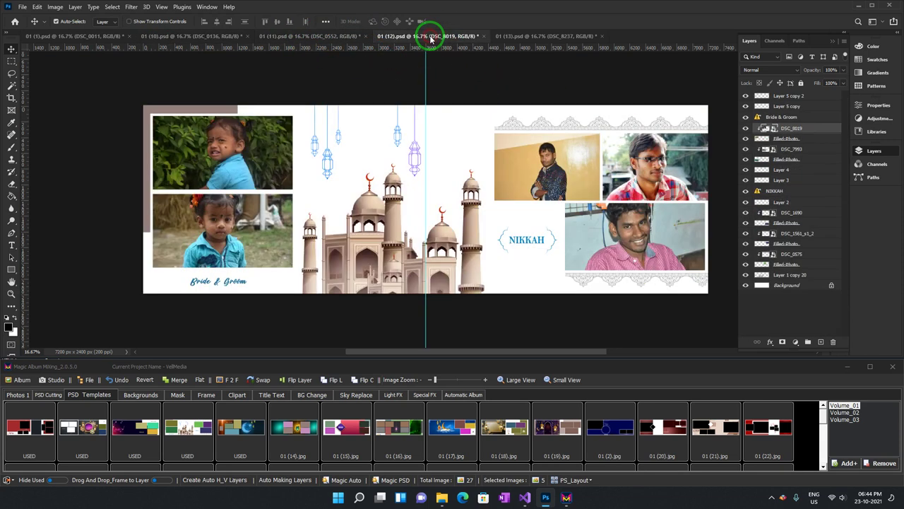
pyautogui.click(529, 36)
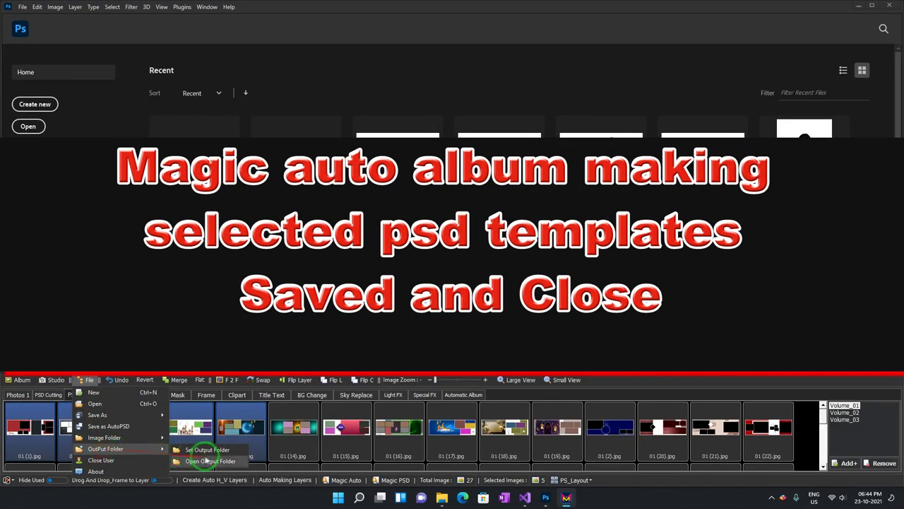
# Step: Create a 'Save PSD And jpg' folder in VellMedia Images and open it as the output folder
pyautogui.click(207, 450)
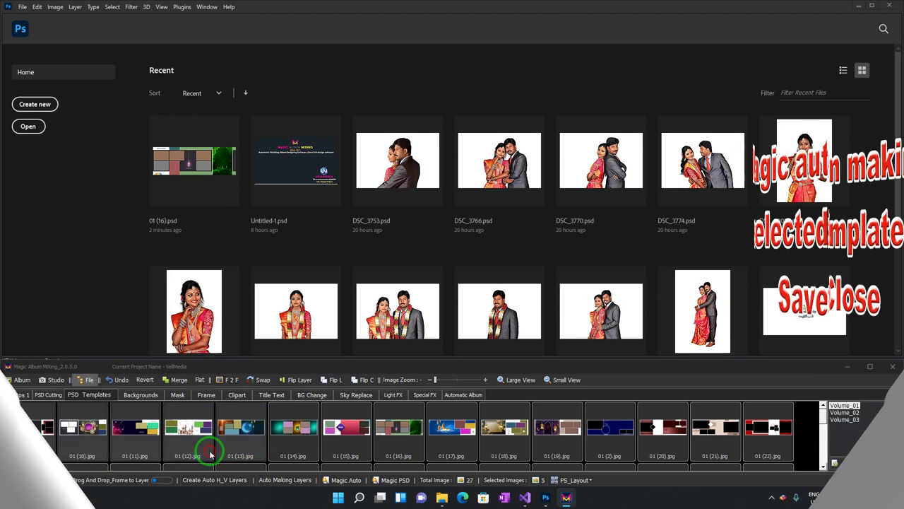
pyautogui.click(166, 27)
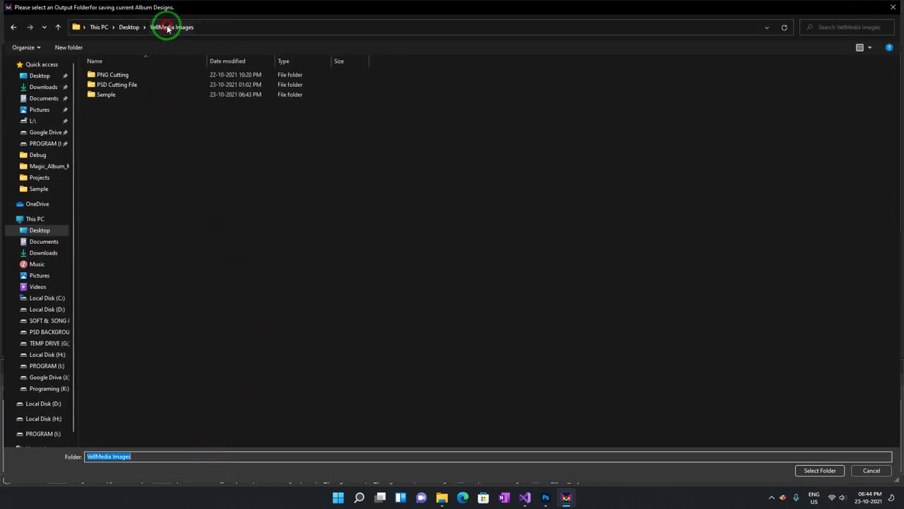
pyautogui.rightClick(227, 161)
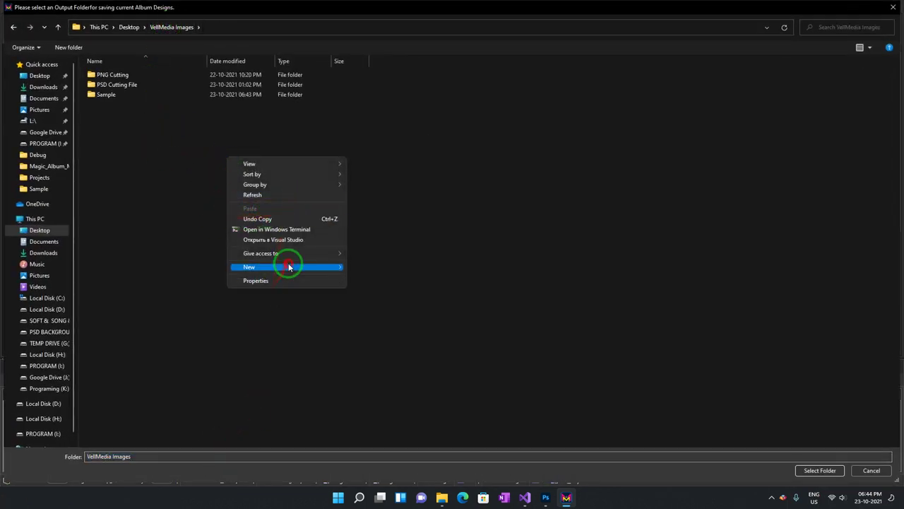
pyautogui.click(385, 266)
pyautogui.write('Save PSD And jpg')
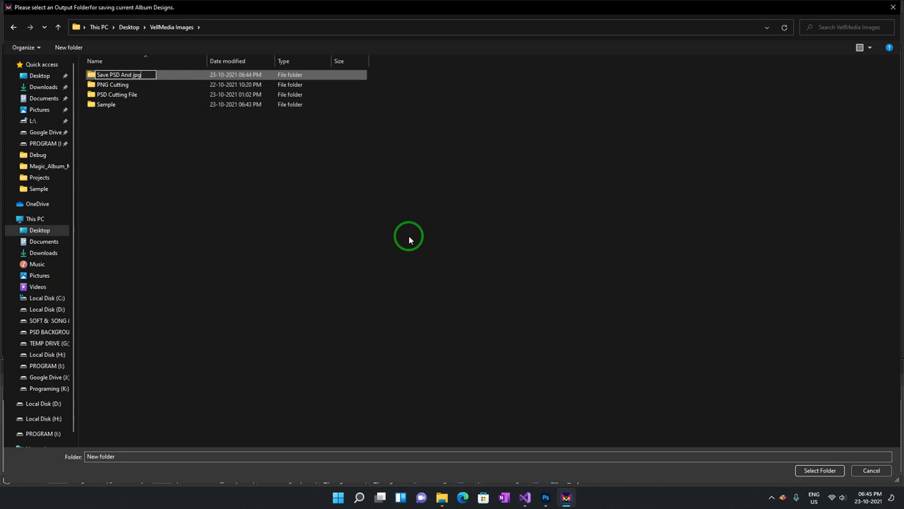
pyautogui.press('Return')
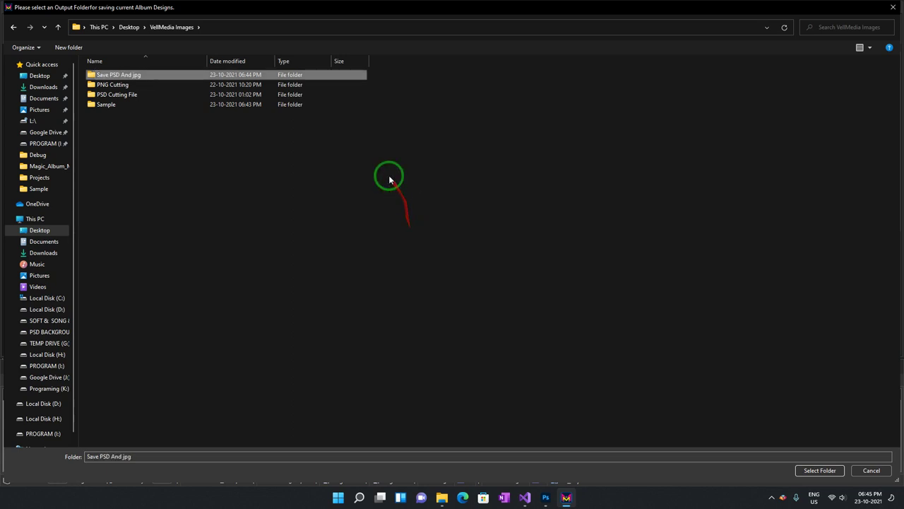
pyautogui.doubleClick(139, 77)
# Step: Confirm the output folder and browse to VellMedia Images > Sample in File Explorer
pyautogui.click(812, 469)
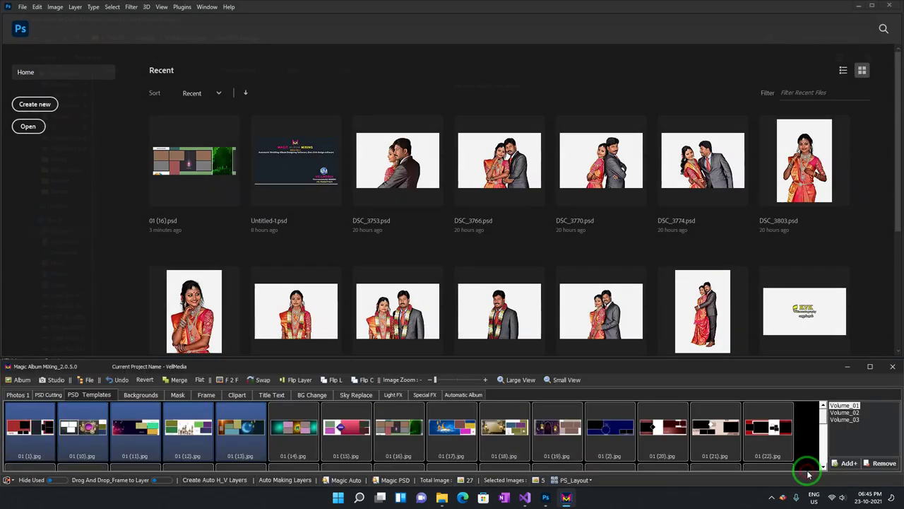
pyautogui.click(857, 10)
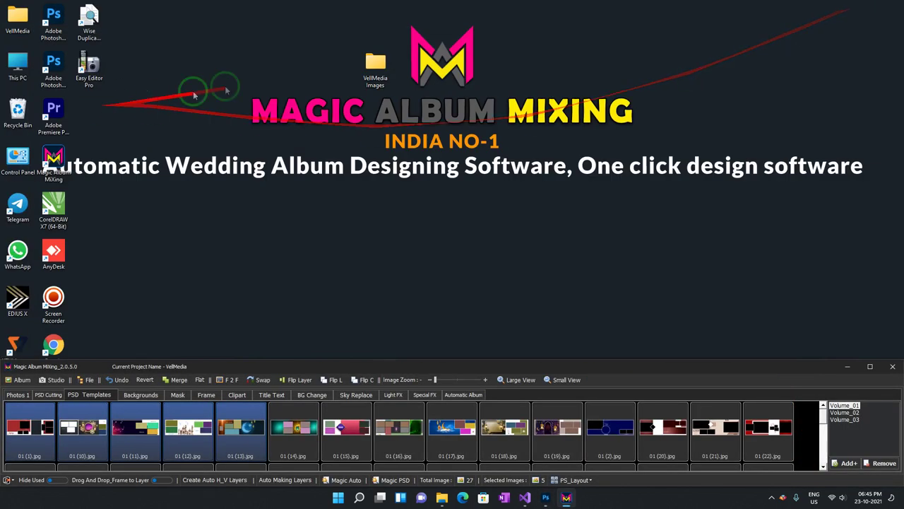
pyautogui.doubleClick(361, 71)
pyautogui.click(524, 168)
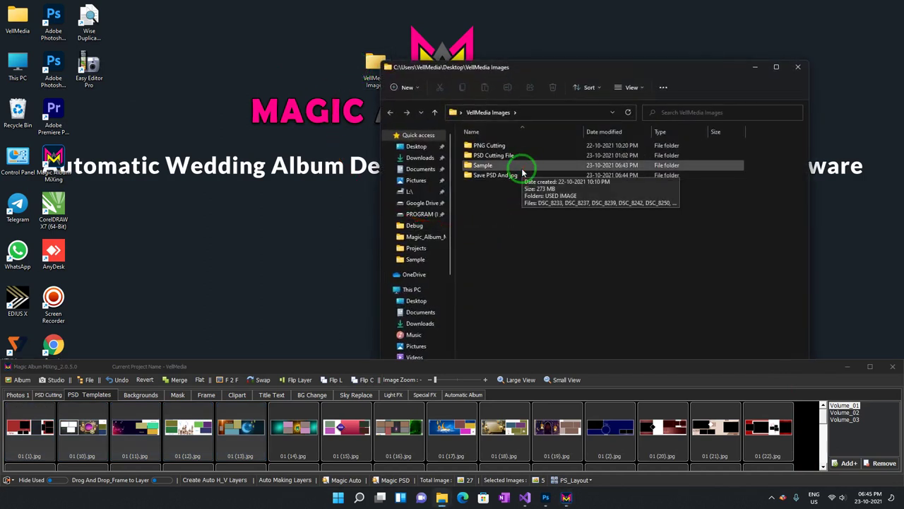
pyautogui.doubleClick(523, 172)
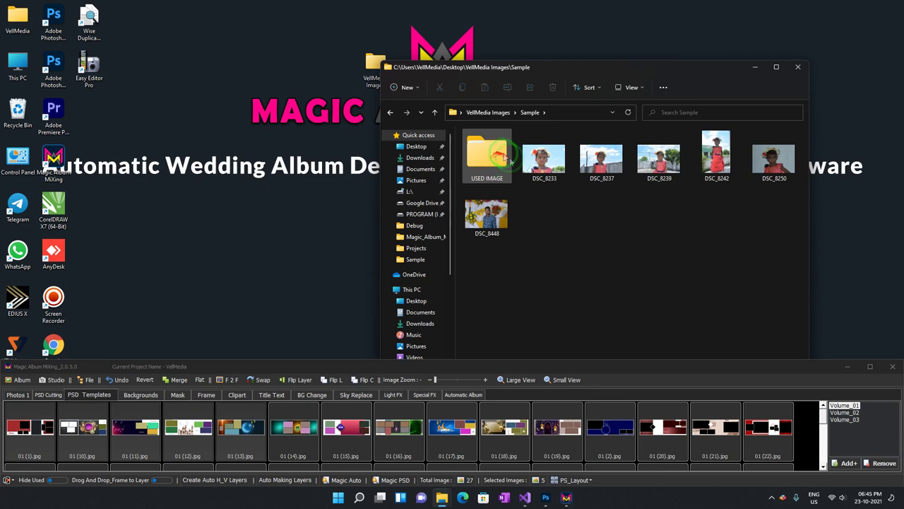
# Step: Cut all photos from USED IMAGE, paste them into Sample, and close the window
pyautogui.doubleClick(506, 157)
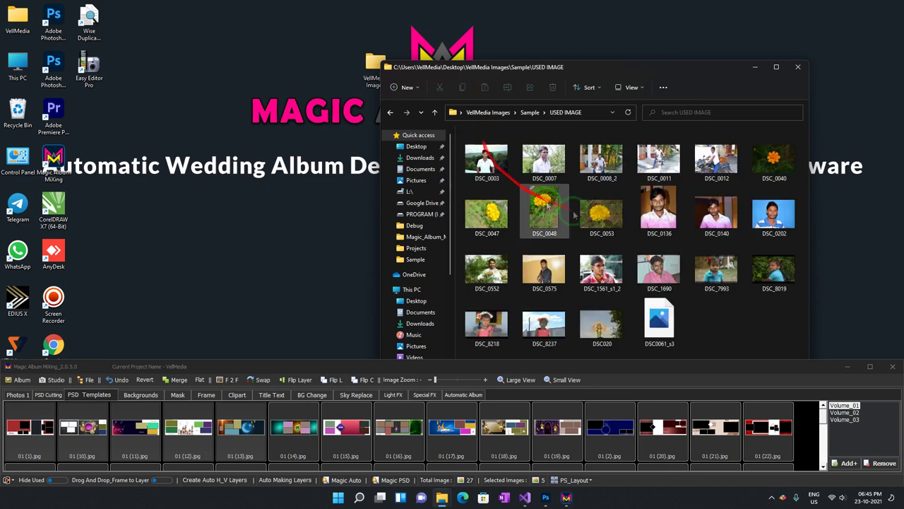
pyautogui.hotkey('ctrl', 'a')
pyautogui.hotkey('ctrl', 'x')
pyautogui.hotkey('alt', 'Up')
pyautogui.hotkey('ctrl', 'v')
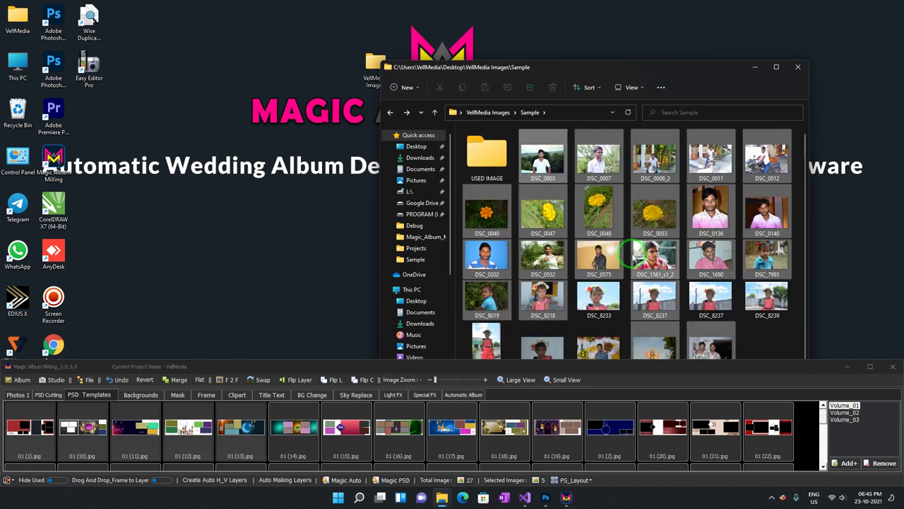
pyautogui.click(797, 67)
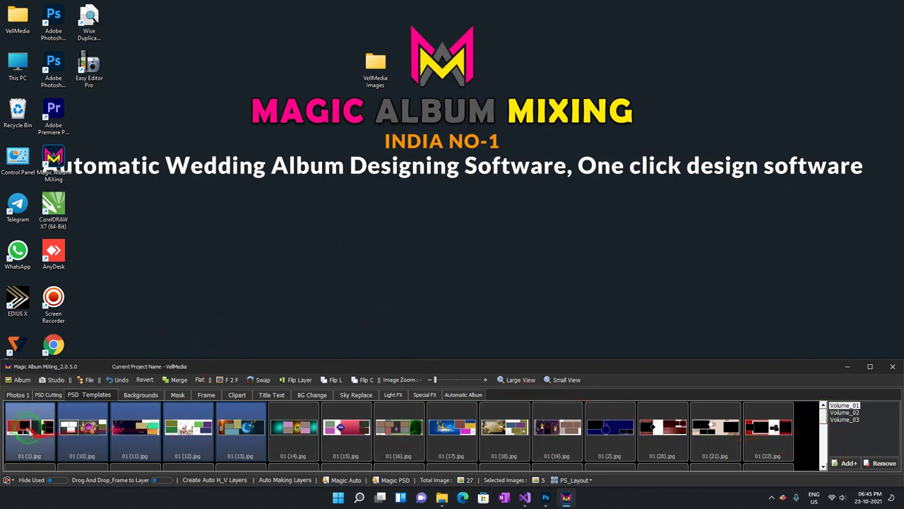
# Step: Run Magic Auto Template's Save and Close on the selected templates and let them finish
pyautogui.click(546, 496)
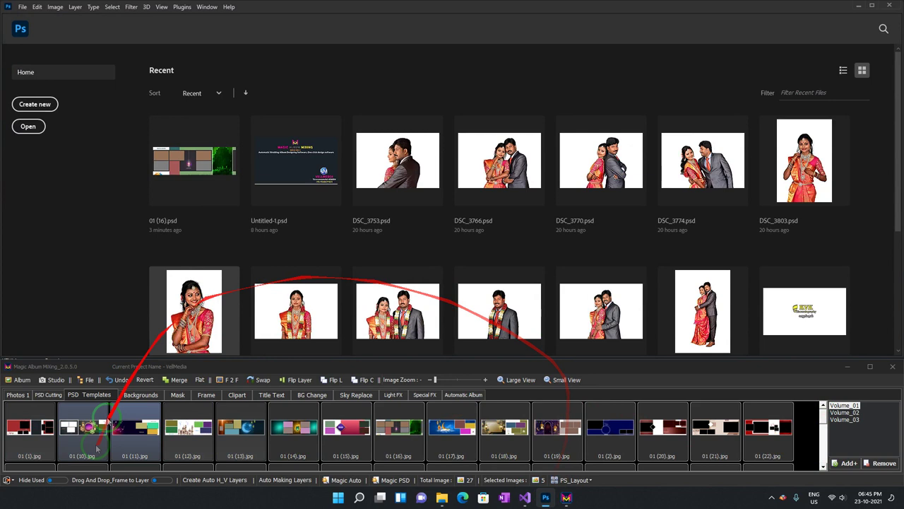
pyautogui.rightClick(29, 417)
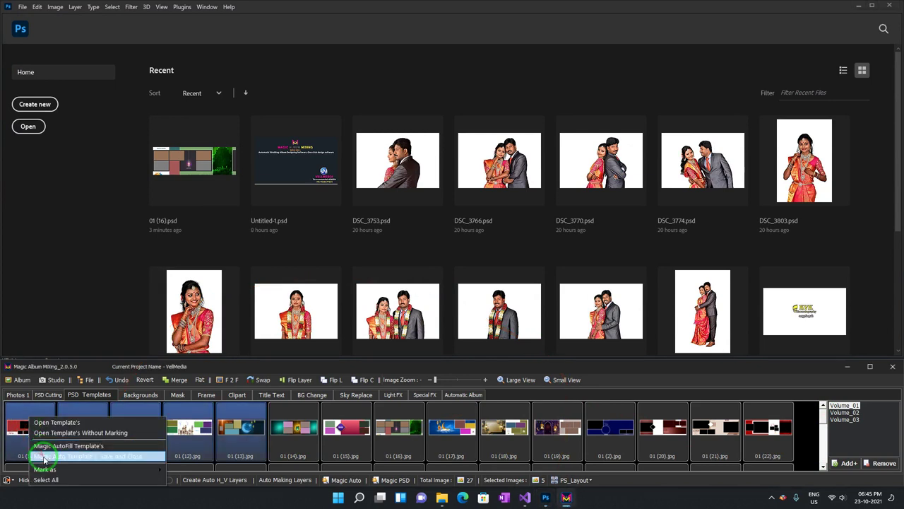
pyautogui.click(37, 447)
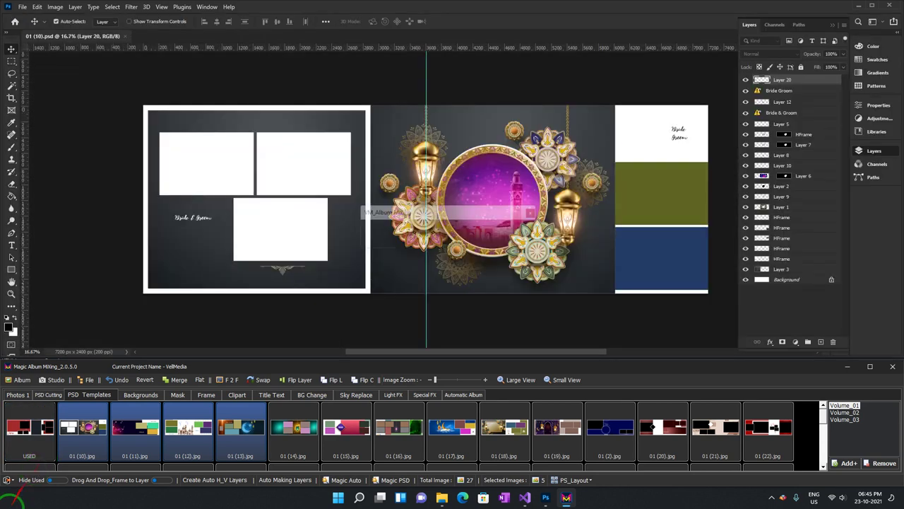
pyautogui.rightClick(338, 498)
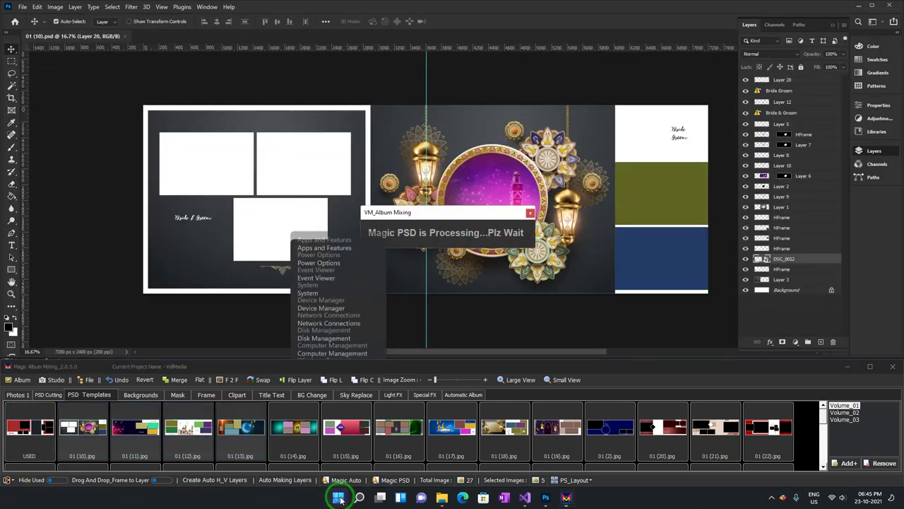
pyautogui.moveTo(310, 296); pyautogui.dragTo(788, 300)
pyautogui.moveTo(751, 347); pyautogui.dragTo(314, 253)
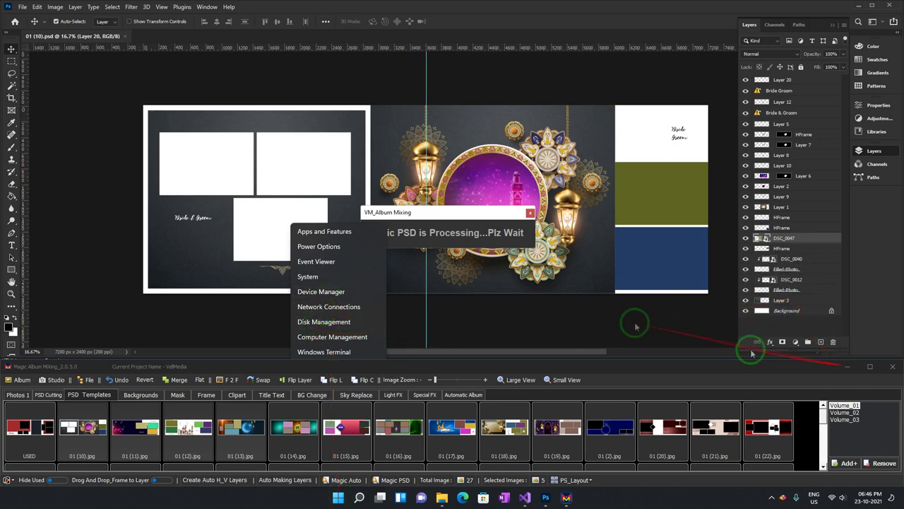
pyautogui.click(318, 503)
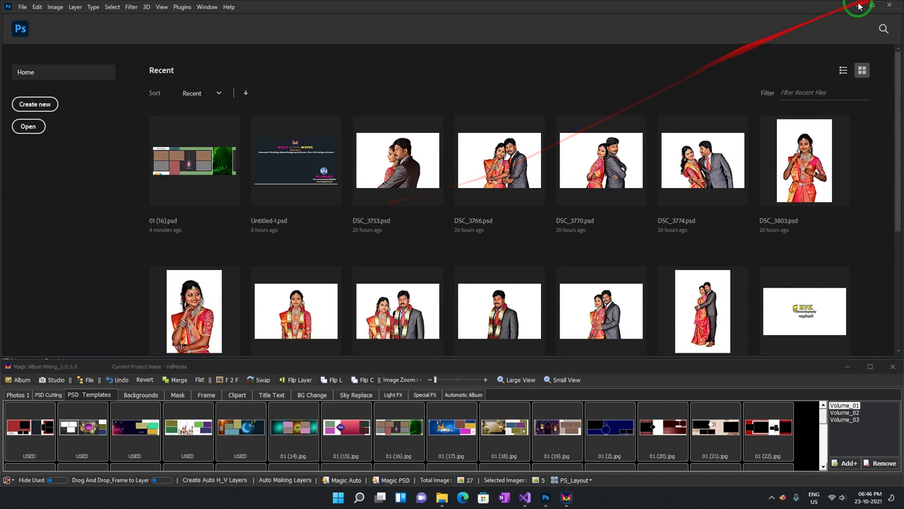
# Step: Browse VellMedia Images > Sample > USED IMAGE, then return up to VellMedia Images
pyautogui.click(858, 6)
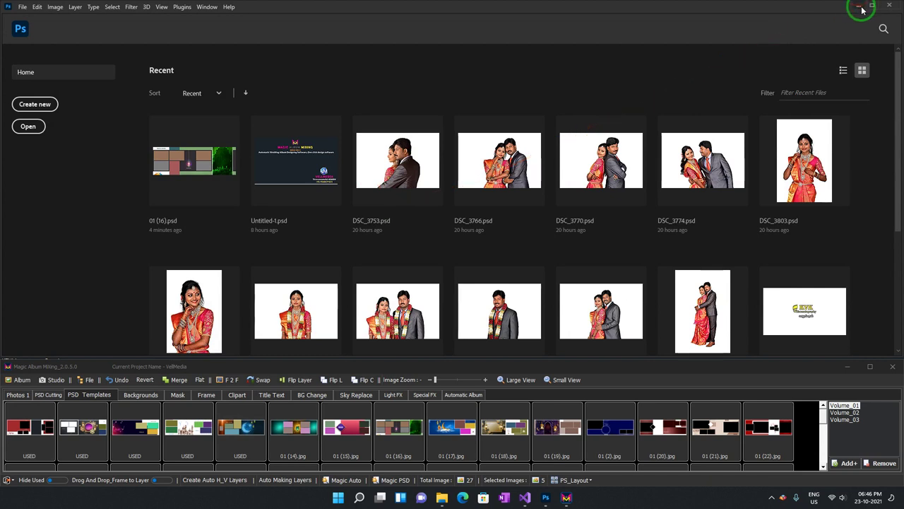
pyautogui.doubleClick(375, 64)
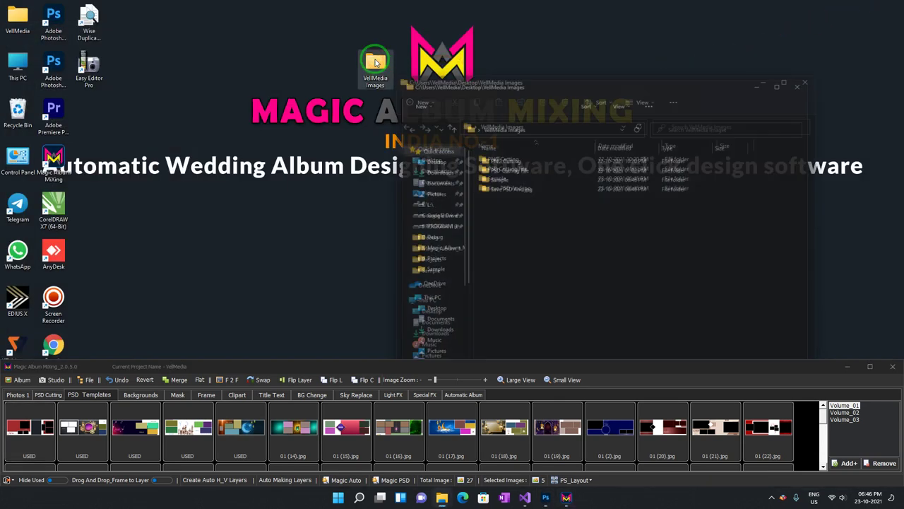
pyautogui.doubleClick(558, 178)
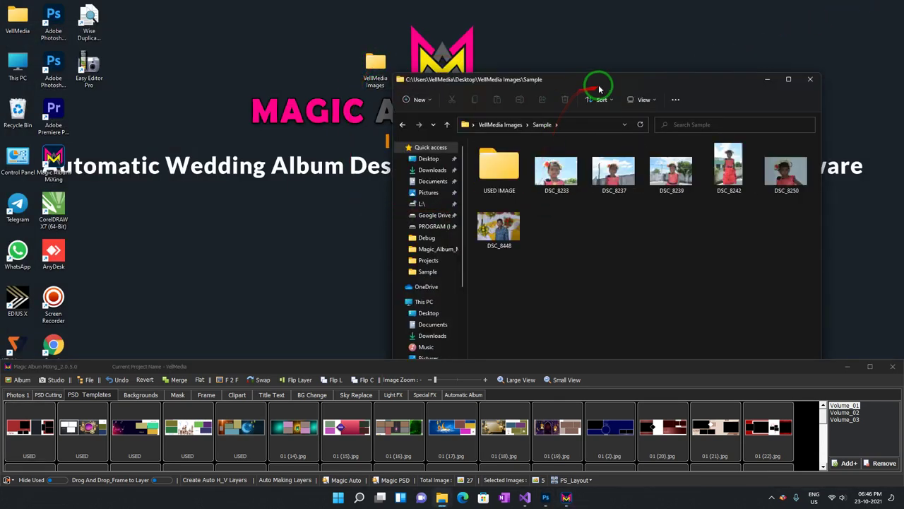
pyautogui.moveTo(599, 79); pyautogui.dragTo(458, 80)
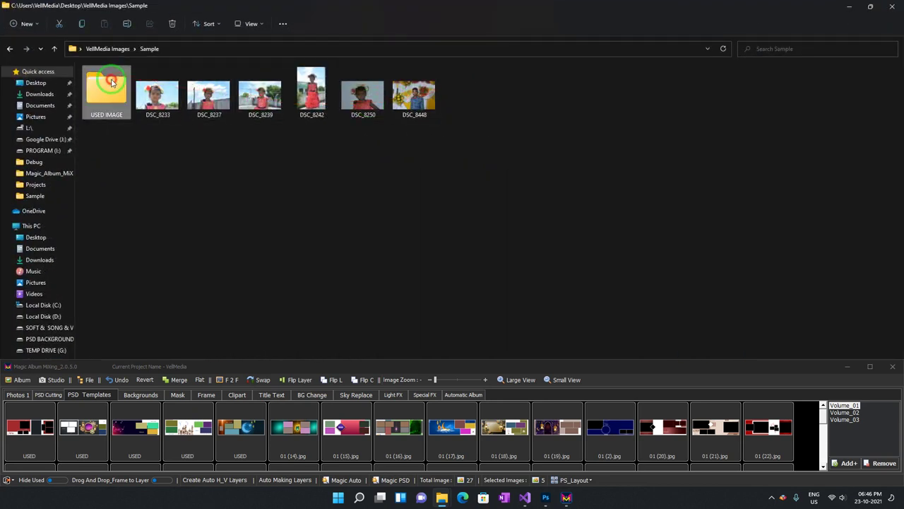
pyautogui.doubleClick(111, 82)
pyautogui.hotkey('alt', 'Left')
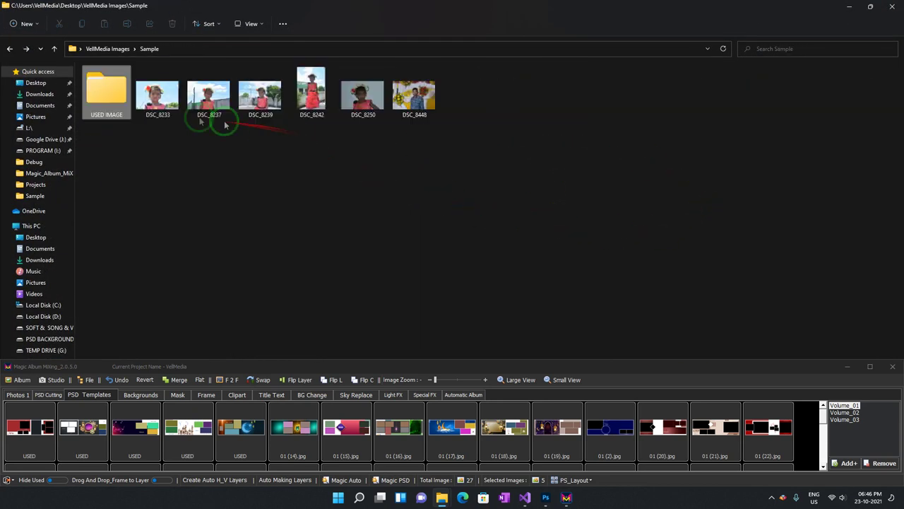
pyautogui.hotkey('alt', 'Left')
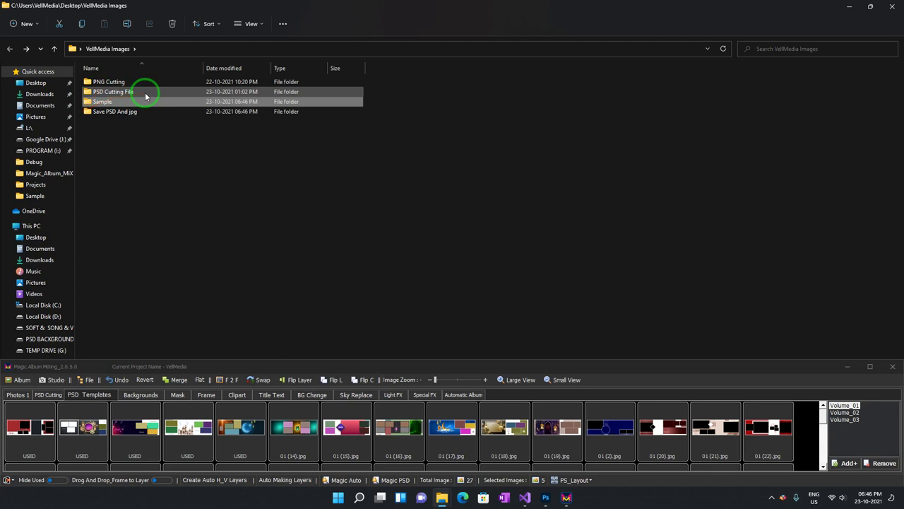
# Step: Show Save PSD And jpg as extra large icons and open 1.jpg from JPG PRINT
pyautogui.doubleClick(135, 113)
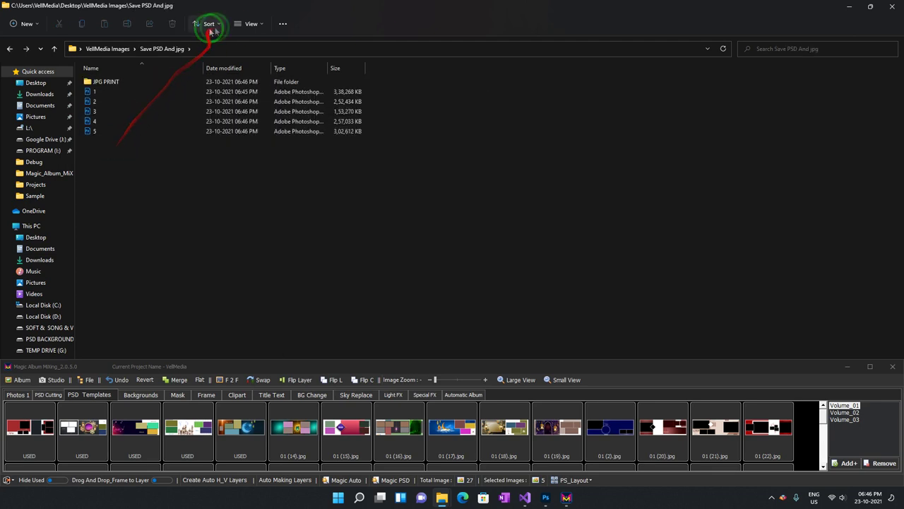
pyautogui.click(251, 24)
pyautogui.click(233, 41)
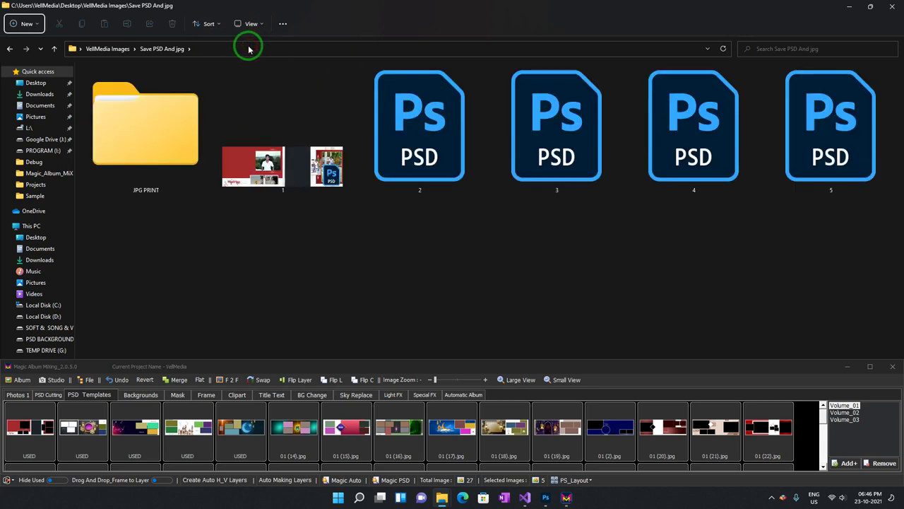
pyautogui.click(302, 192)
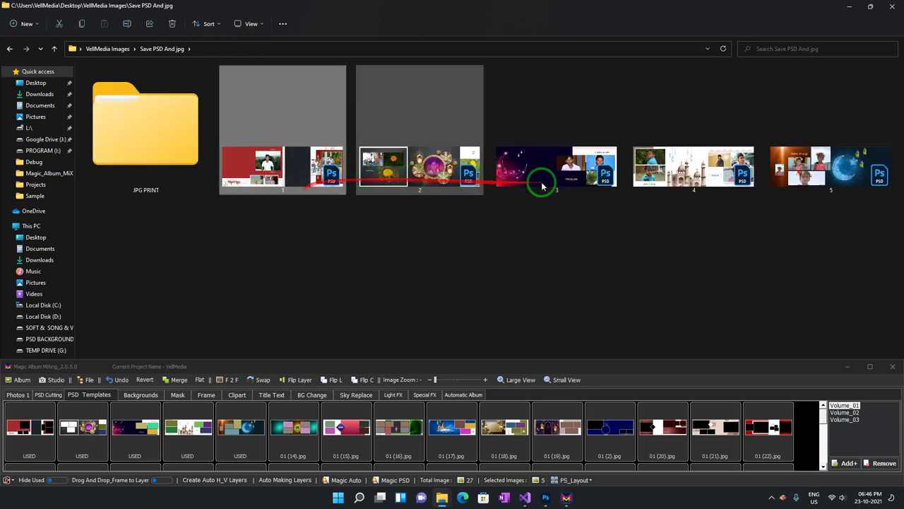
pyautogui.doubleClick(180, 154)
pyautogui.moveTo(85, 124); pyautogui.dragTo(323, 137)
pyautogui.doubleClick(95, 102)
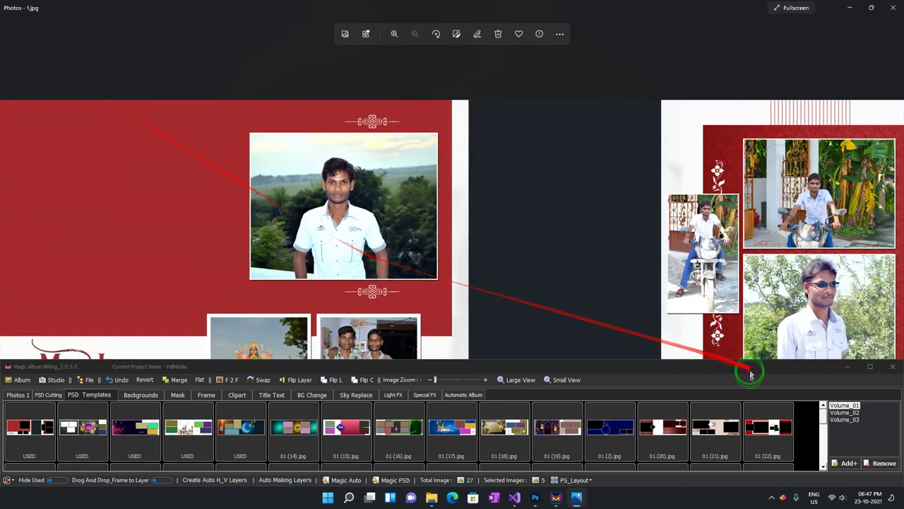
pyautogui.click(849, 366)
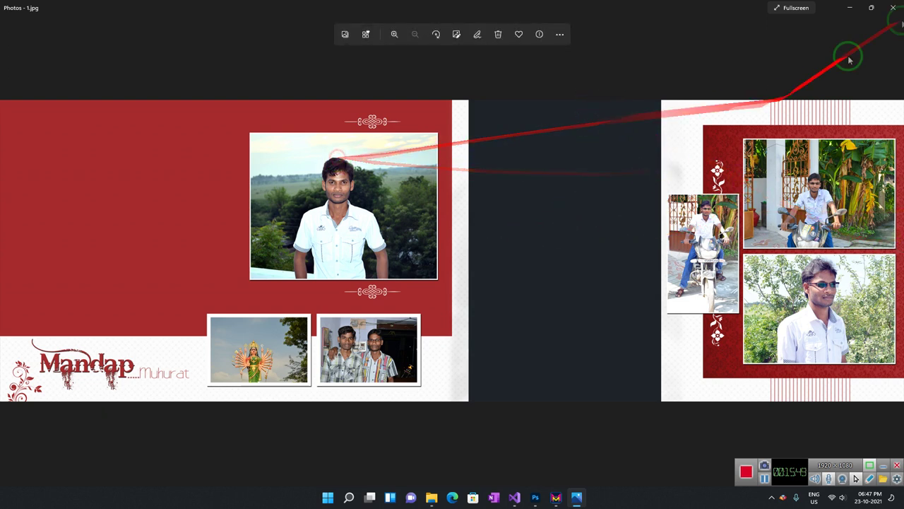
# Step: Preview exported spreads 3.jpg and 2.jpg, closing each viewer afterwards
pyautogui.click(893, 7)
pyautogui.click(189, 102)
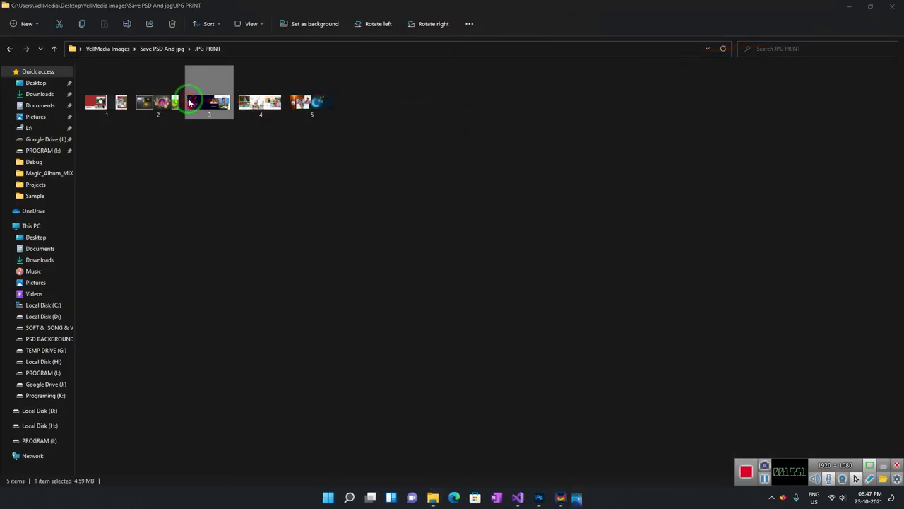
pyautogui.doubleClick(189, 102)
pyautogui.click(893, 7)
pyautogui.click(161, 104)
pyautogui.doubleClick(161, 105)
pyautogui.click(893, 7)
# Step: Select 1.psd in Save PSD And jpg and restore the folder window to a smaller size
pyautogui.keyDown('shift'); pyautogui.click(869, 169); pyautogui.keyUp('shift')
pyautogui.moveTo(298, 185)
pyautogui.mouseDown()
pyautogui.moveTo(595, 487)
pyautogui.moveTo(547, 488)
pyautogui.mouseUp()
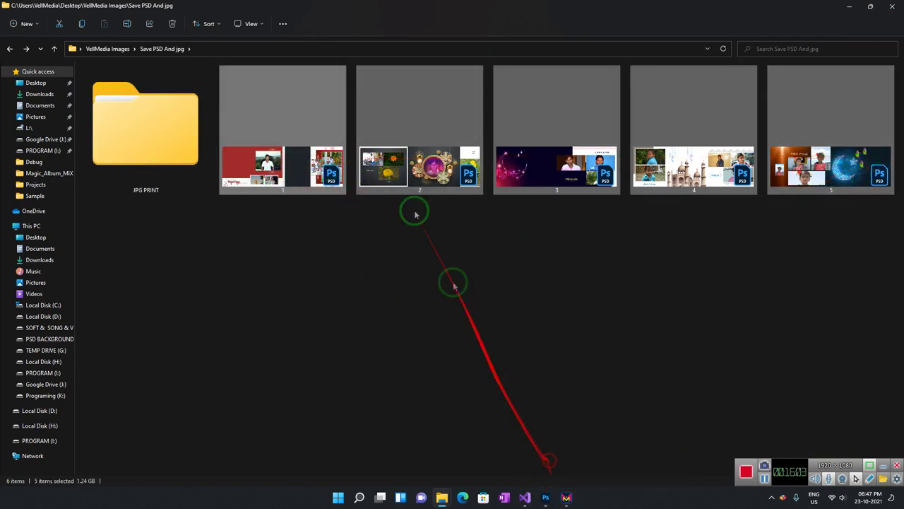
pyautogui.click(273, 148)
pyautogui.doubleClick(478, 6)
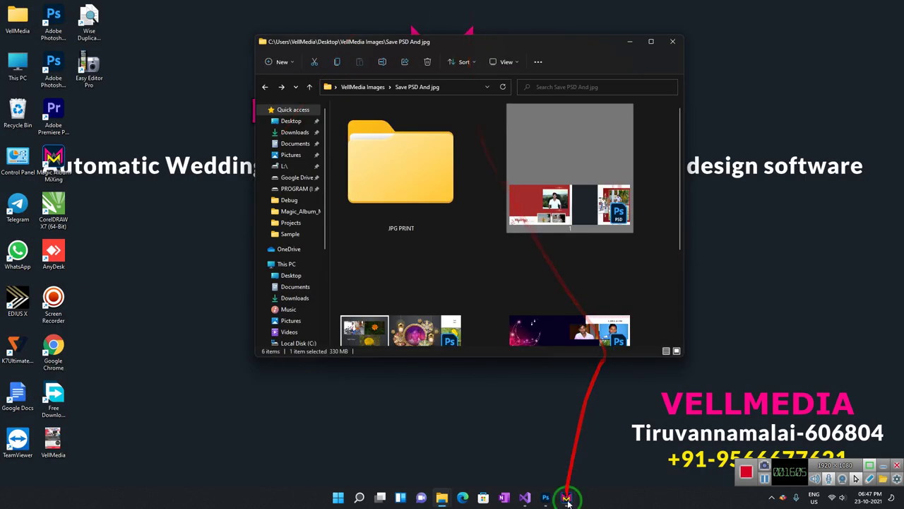
# Step: Open 1.psd in Photoshop and move a photo layer onto the right page's small frame
pyautogui.moveTo(549, 498); pyautogui.dragTo(565, 434)
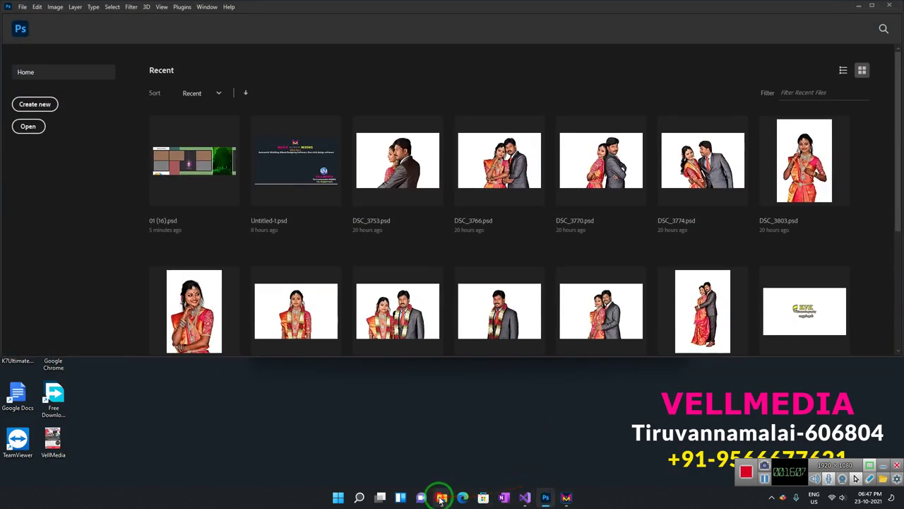
pyautogui.moveTo(442, 498)
pyautogui.mouseDown()
pyautogui.moveTo(553, 210)
pyautogui.moveTo(162, 196)
pyautogui.mouseUp()
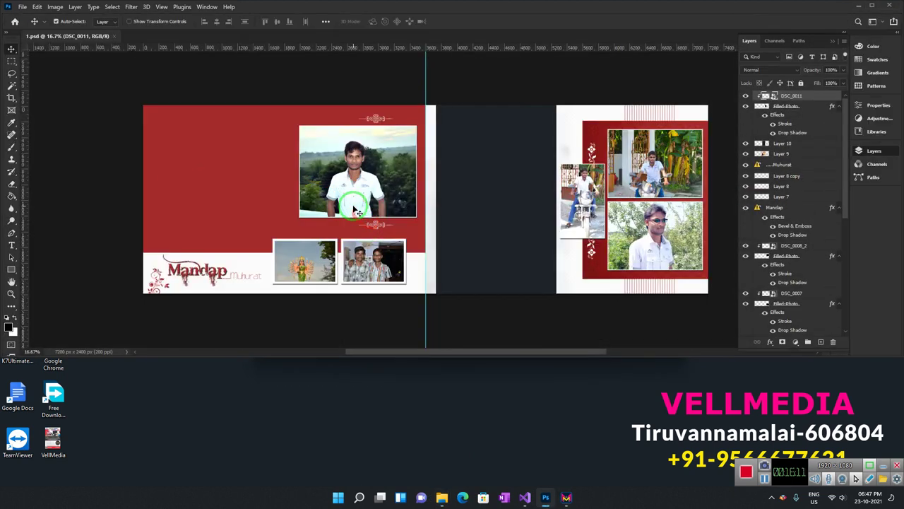
pyautogui.moveTo(368, 188); pyautogui.dragTo(581, 198)
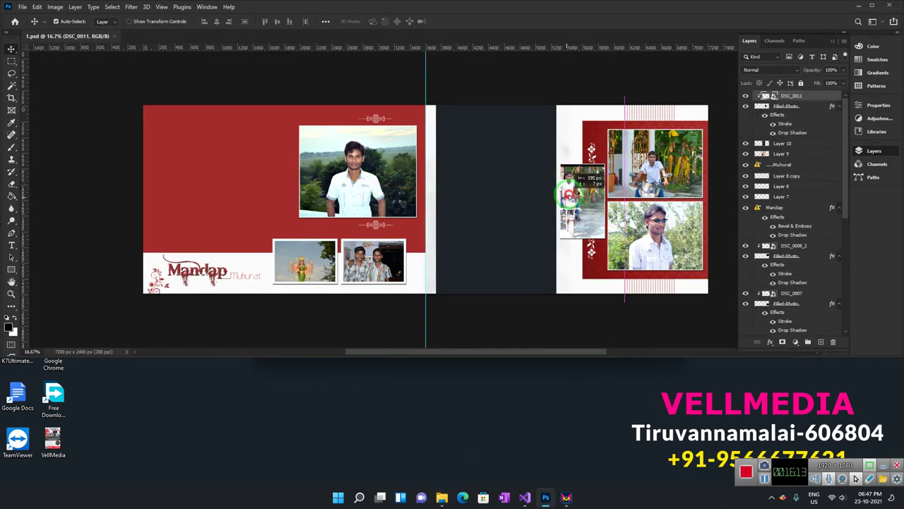
# Step: Drop the photo into the right page's small frame and bring Magic Album forward
pyautogui.moveTo(580, 198); pyautogui.dragTo(582, 199)
pyautogui.click(833, 45)
pyautogui.moveTo(545, 498)
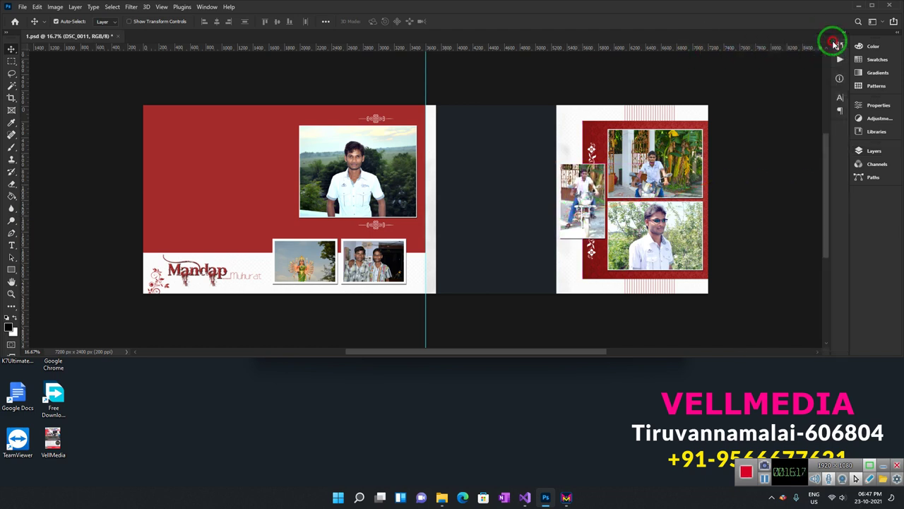
pyautogui.click(567, 498)
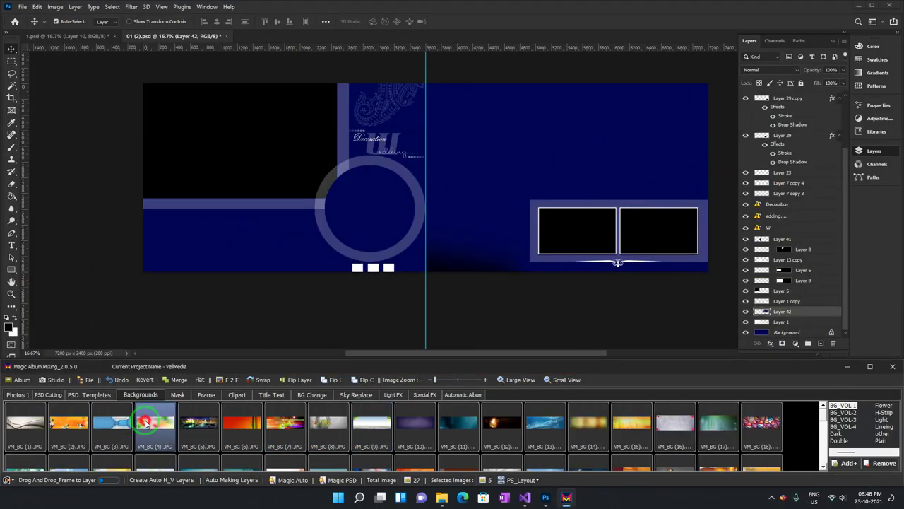
# Step: Apply the VM_BG (4) pastel background with Gaussian Blur and a Hue/Saturation adjustment
pyautogui.click(145, 422)
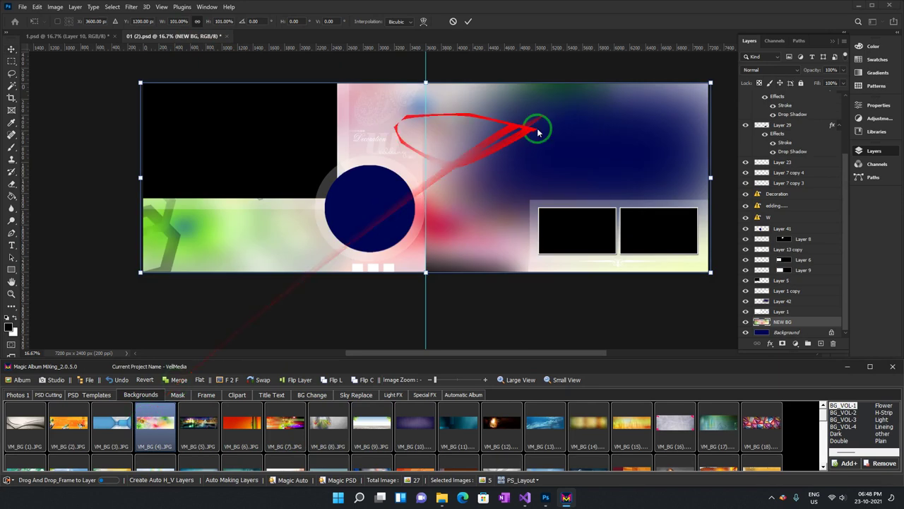
pyautogui.click(493, 142)
pyautogui.doubleClick(493, 141)
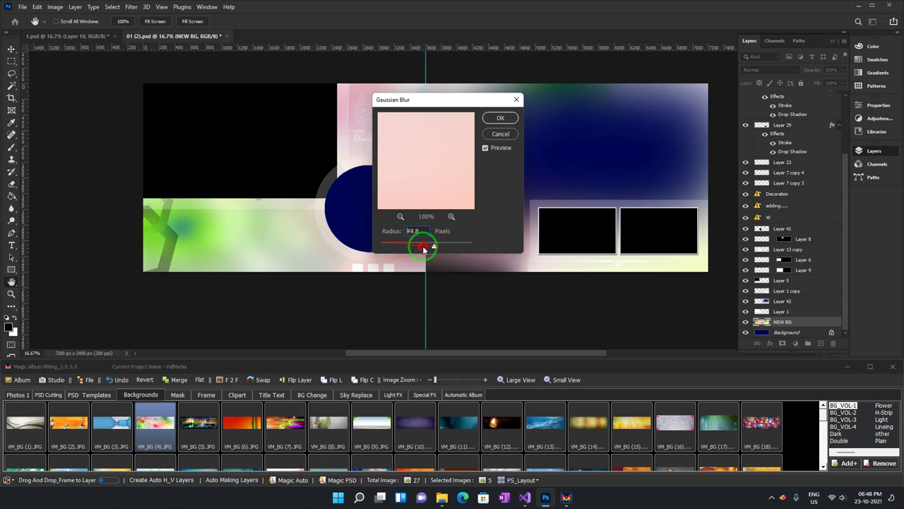
pyautogui.click(497, 118)
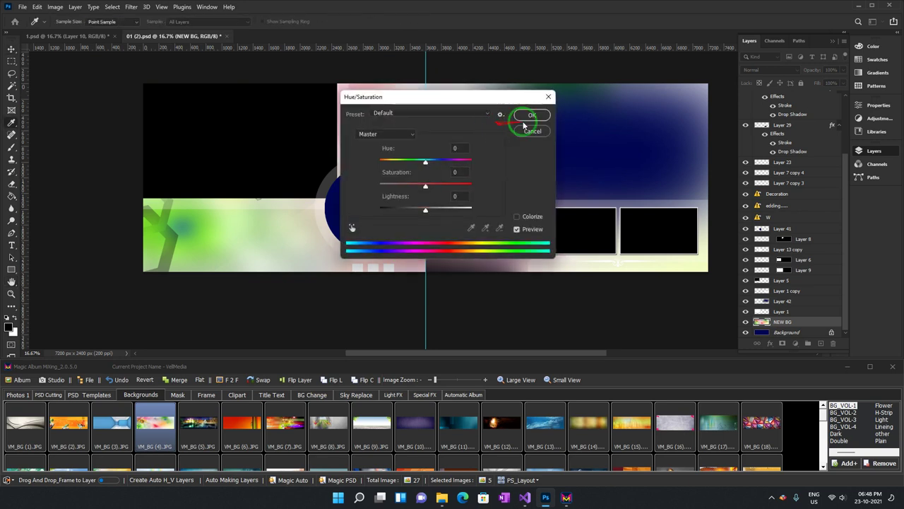
pyautogui.click(549, 115)
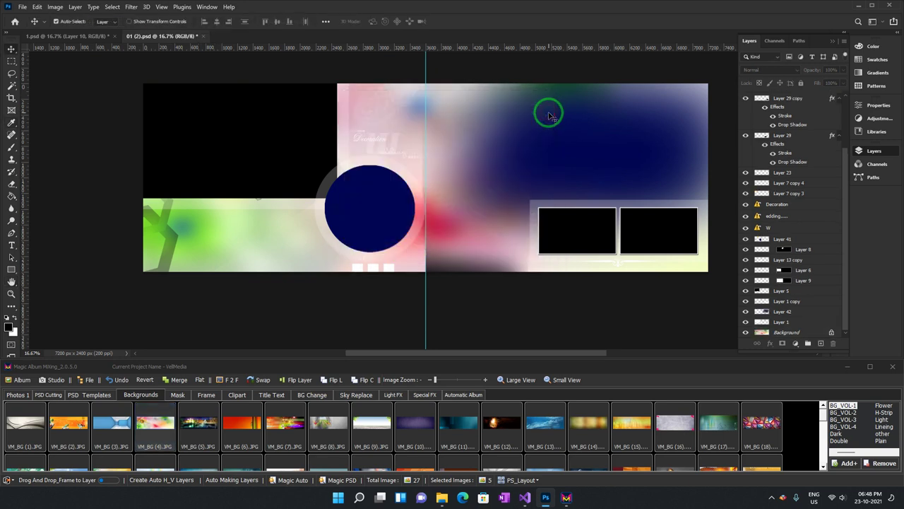
pyautogui.click(177, 394)
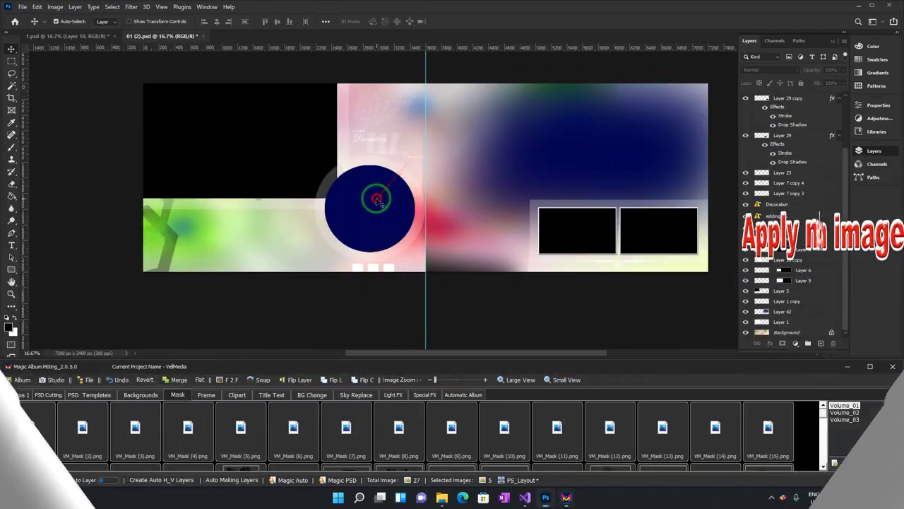
# Step: Apply the VM_Mask (15) grunge mask to the navy circle layer
pyautogui.moveTo(366, 199)
pyautogui.mouseDown()
pyautogui.moveTo(377, 204)
pyautogui.moveTo(363, 210)
pyautogui.mouseUp()
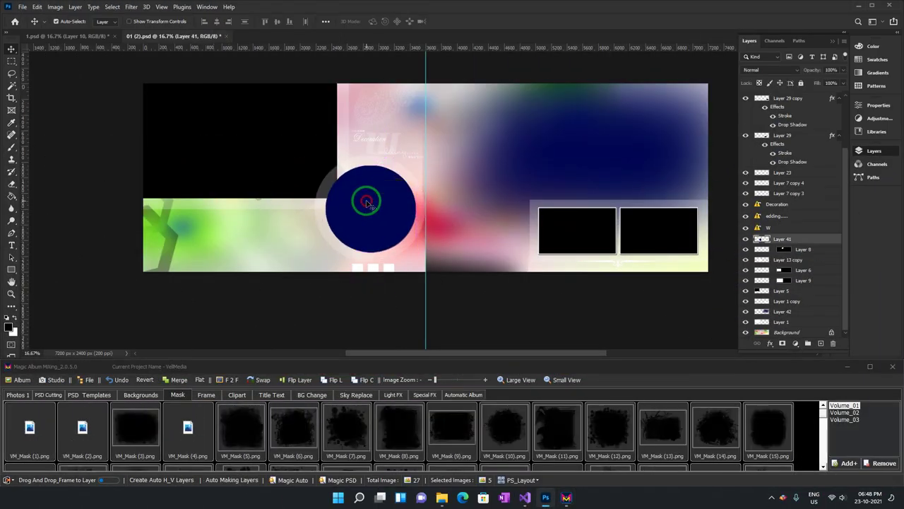
pyautogui.click(769, 431)
pyautogui.moveTo(772, 436); pyautogui.dragTo(368, 191)
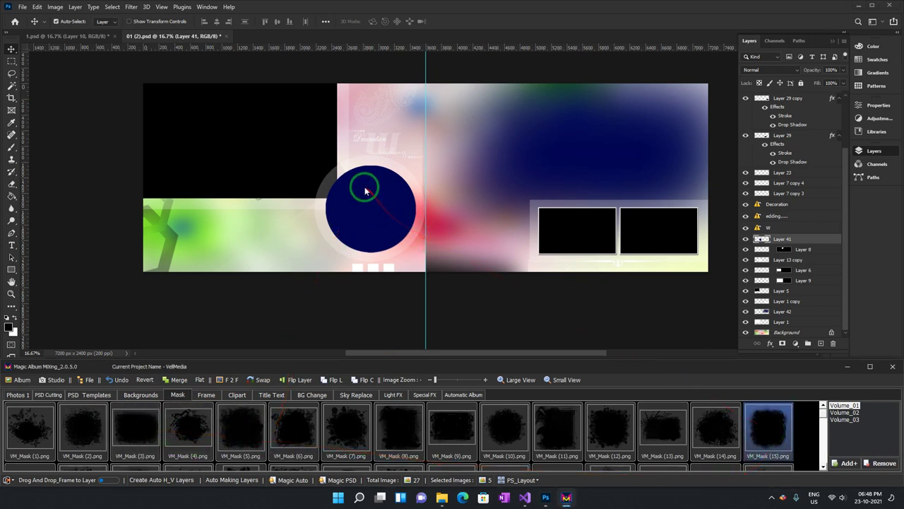
pyautogui.click(770, 423)
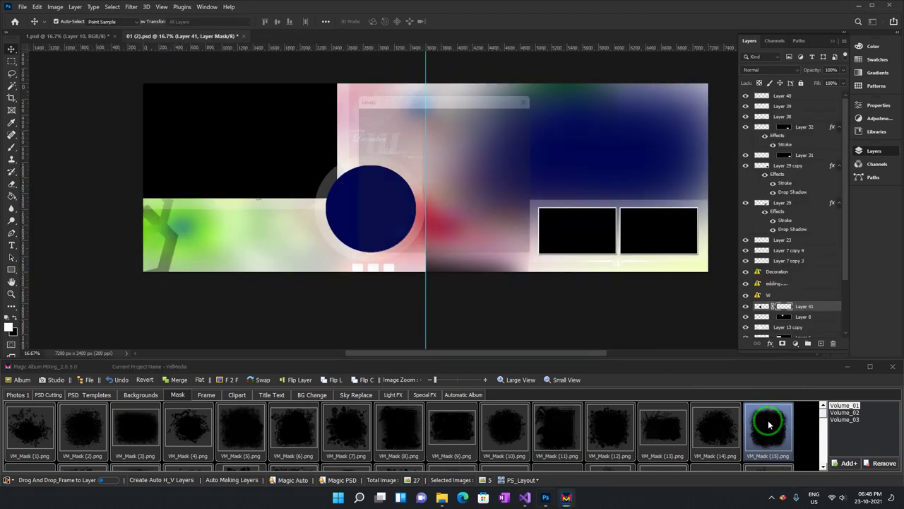
# Step: Darken the mask's midtones slightly in Levels and reposition the masked circle
pyautogui.moveTo(461, 95); pyautogui.dragTo(644, 110)
pyautogui.click(591, 209)
pyautogui.moveTo(591, 214); pyautogui.dragTo(599, 220)
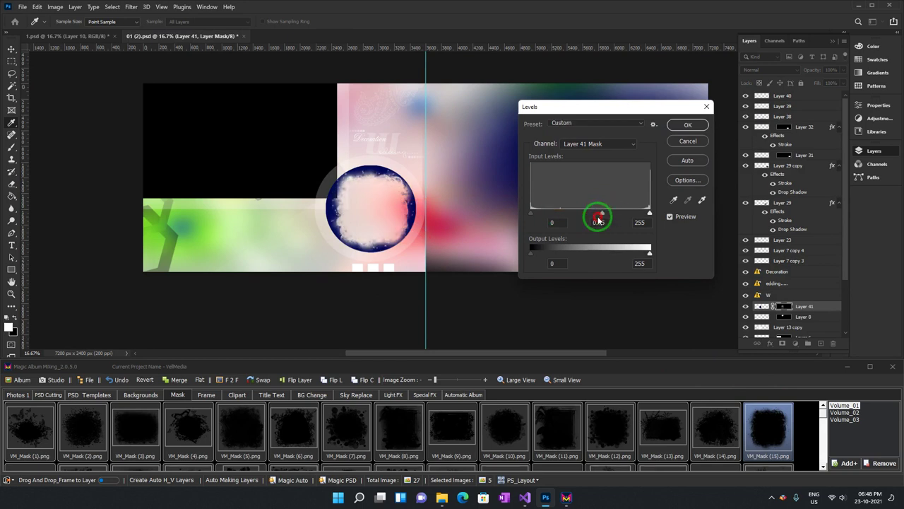
pyautogui.click(703, 125)
pyautogui.press('v')
pyautogui.moveTo(369, 202); pyautogui.dragTo(380, 201)
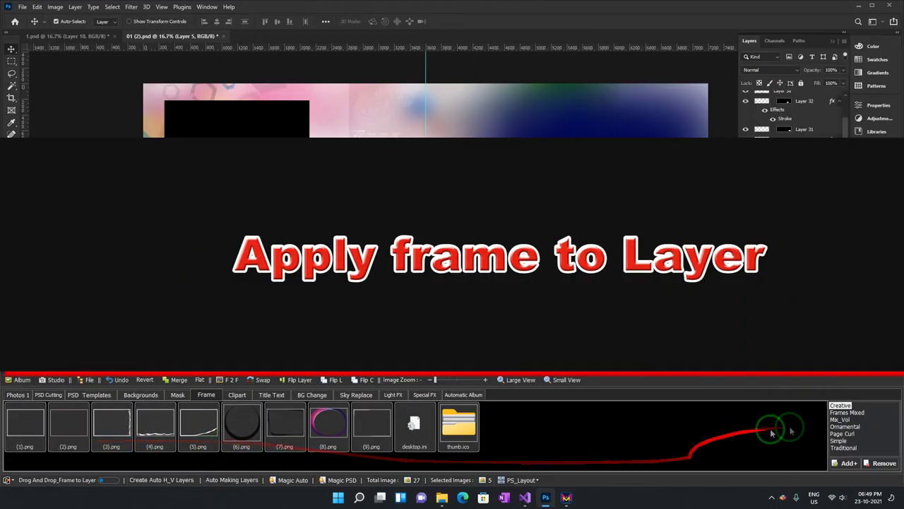
pyautogui.click(839, 419)
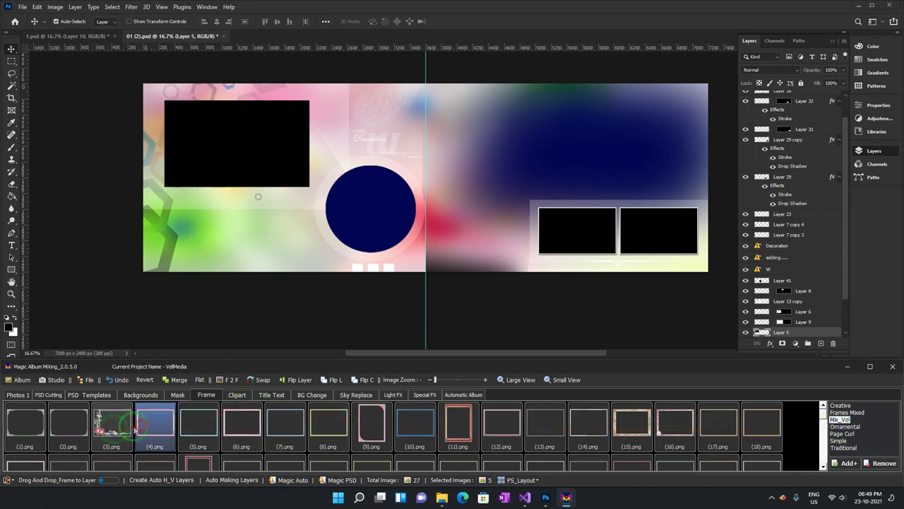
# Step: Place Mix_Vol frame 1.png around the left page's photo box as a PNG-Frame layer
pyautogui.click(31, 421)
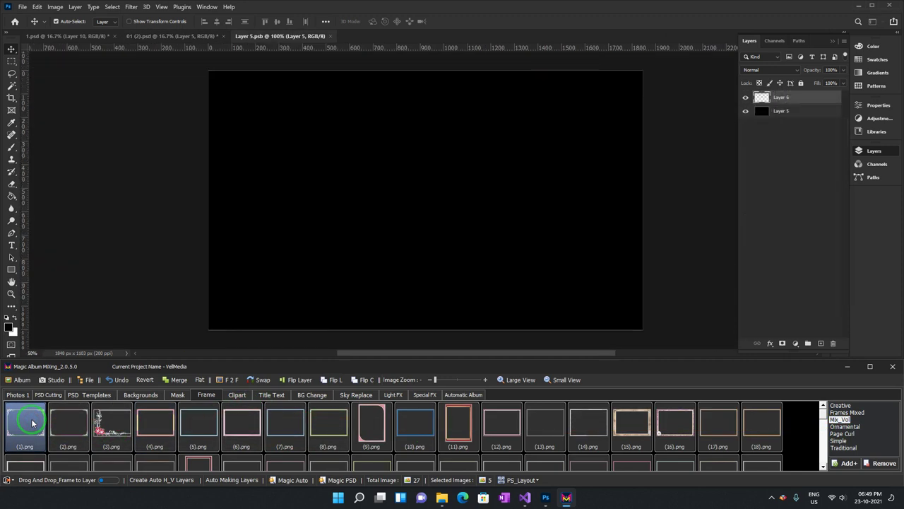
pyautogui.moveTo(32, 421); pyautogui.dragTo(261, 107)
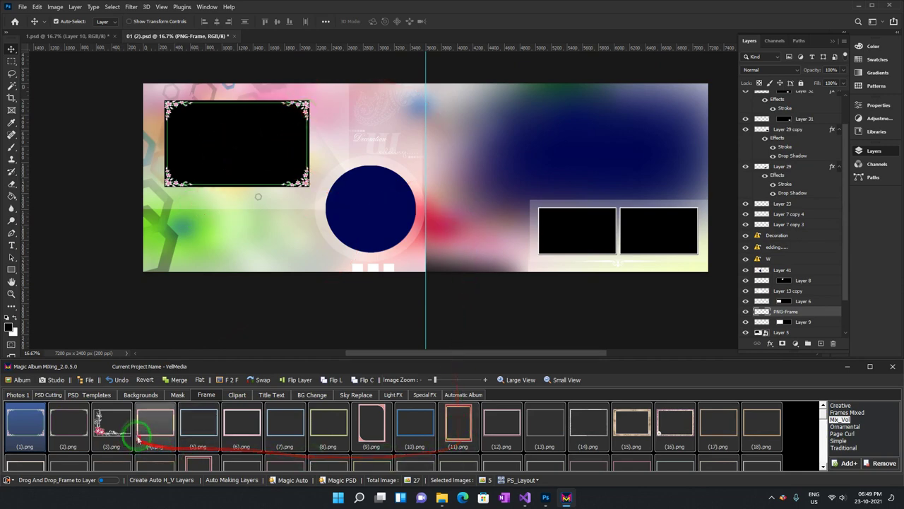
pyautogui.click(237, 395)
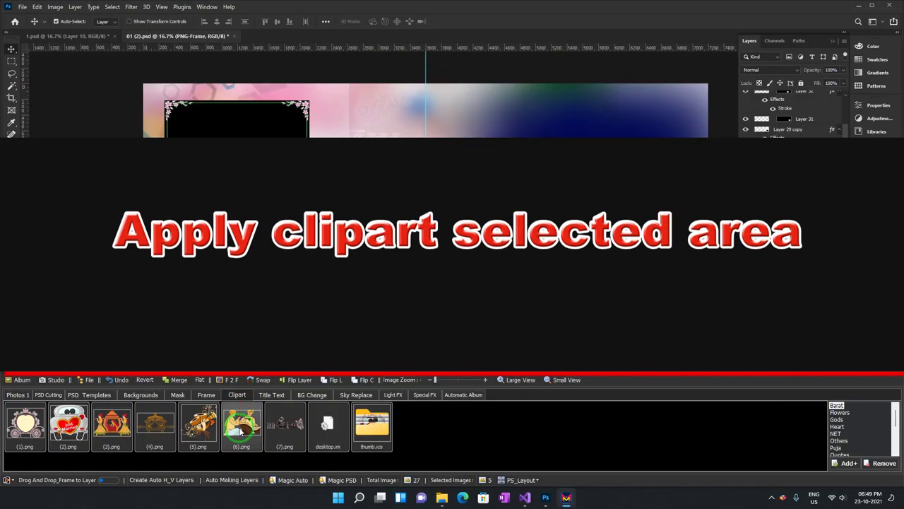
# Step: Marquee an area atop the right page and place the (5).png drum clipart there
pyautogui.press('m')
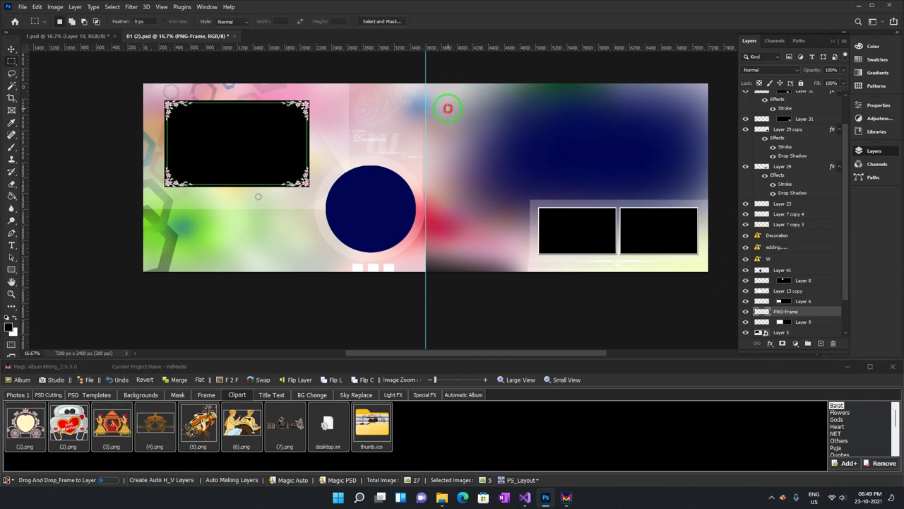
pyautogui.moveTo(505, 173); pyautogui.dragTo(539, 178)
pyautogui.click(198, 422)
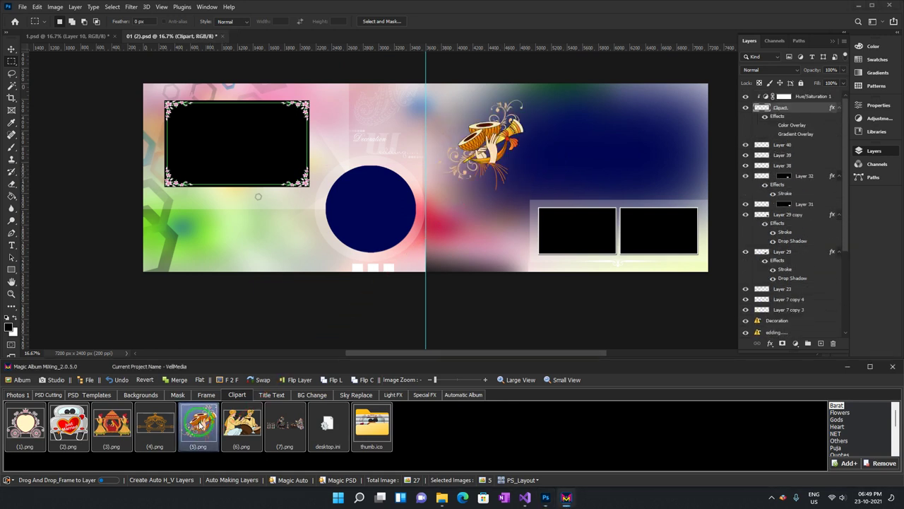
pyautogui.click(391, 273)
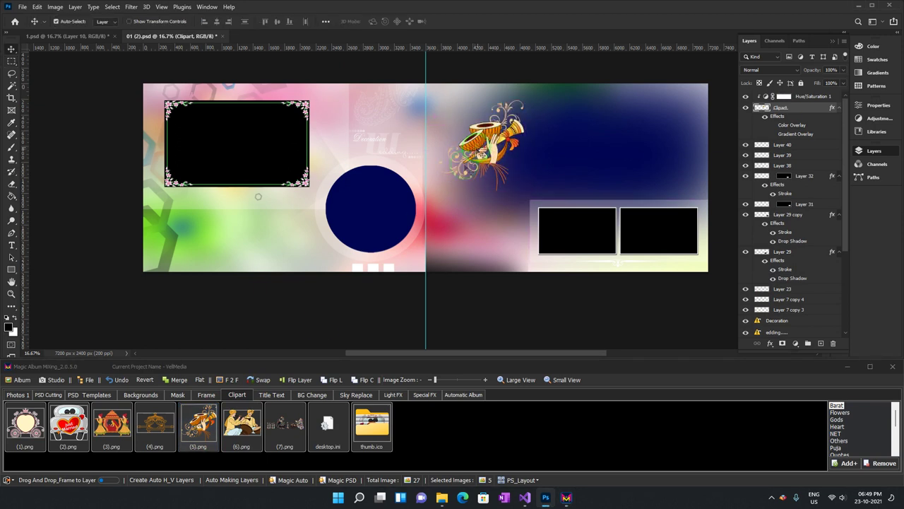
pyautogui.click(166, 412)
# Step: Apply a cloudy Sky Replace image to fill the spread's right page
pyautogui.click(301, 395)
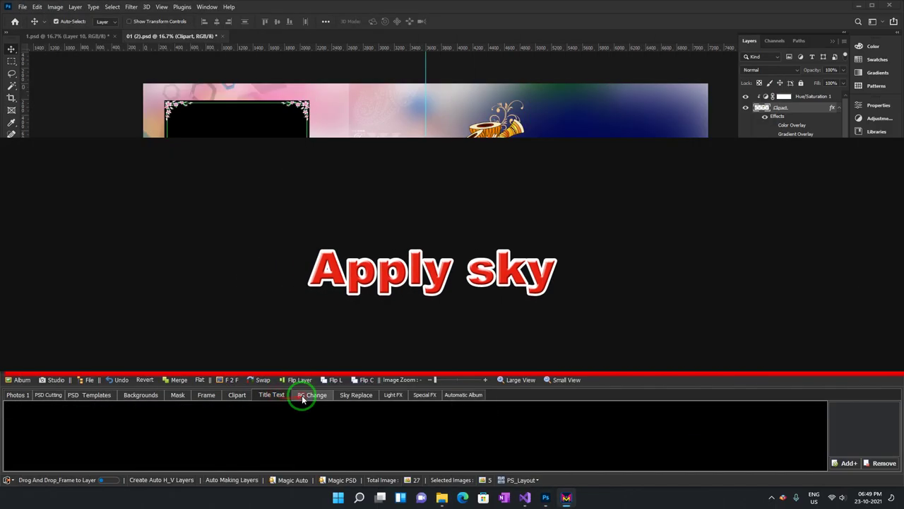
pyautogui.click(366, 404)
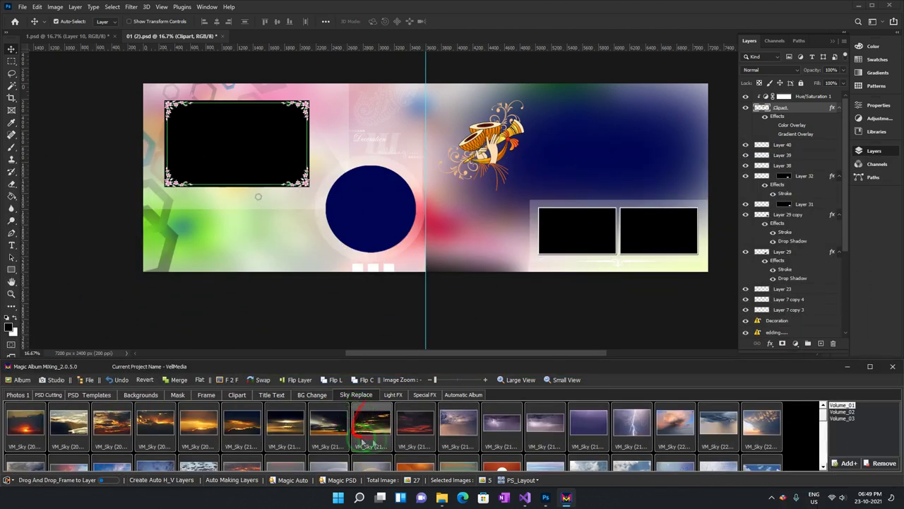
pyautogui.click(619, 146)
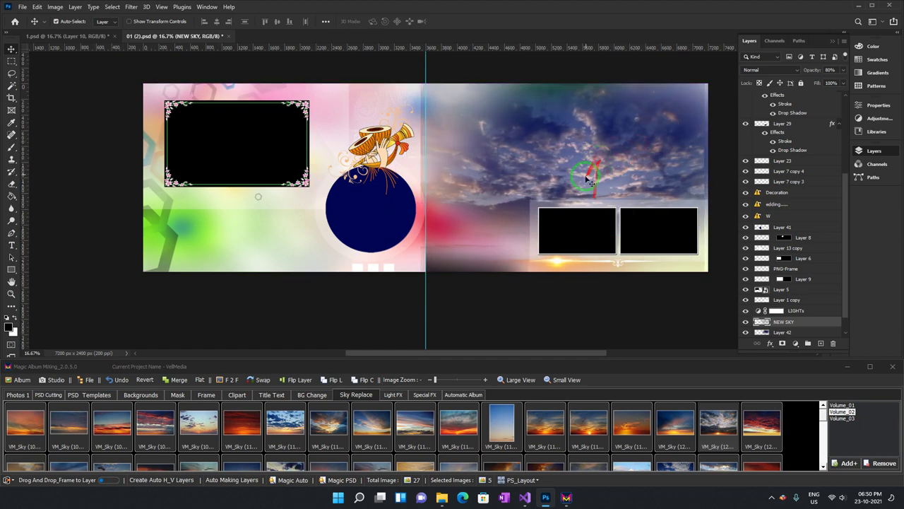
pyautogui.moveTo(573, 144); pyautogui.dragTo(520, 187)
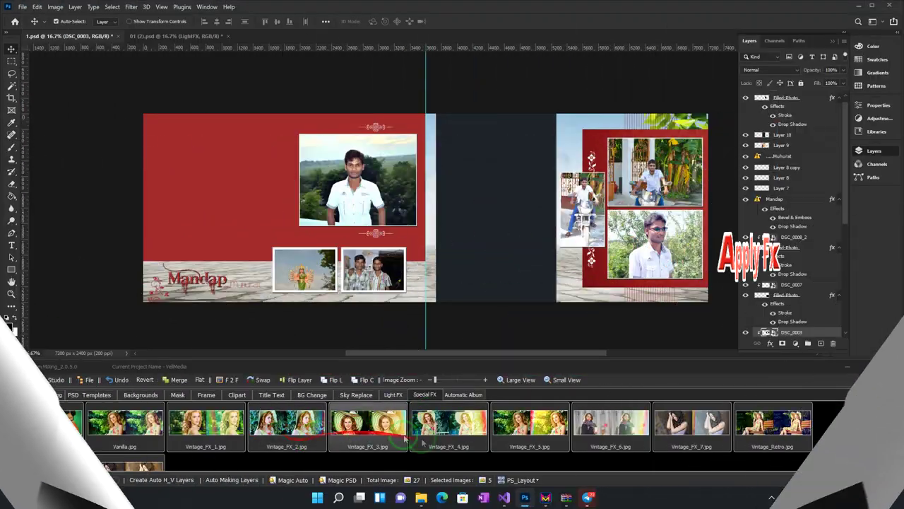
# Step: Apply Vintage_FX_4 to the spread, then delete the misapplied vintage effect layers
pyautogui.click(459, 426)
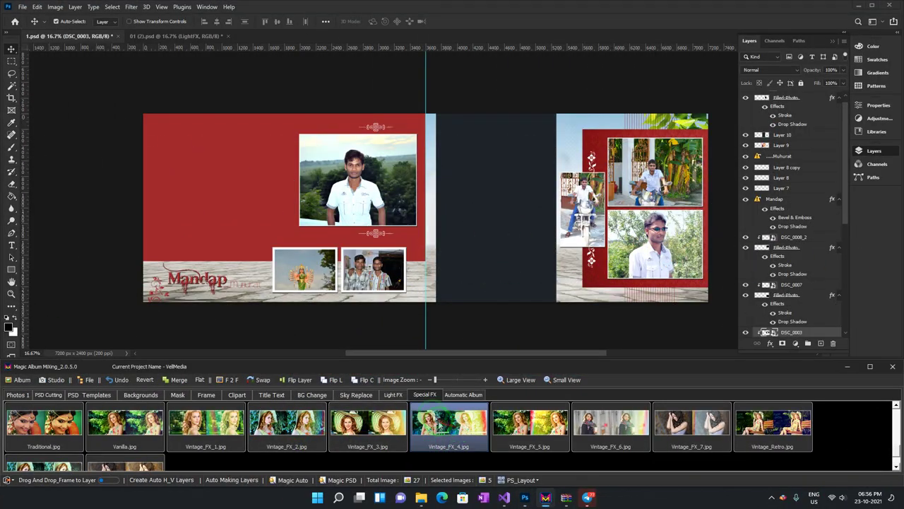
pyautogui.moveTo(380, 250)
pyautogui.mouseDown()
pyautogui.moveTo(448, 426)
pyautogui.moveTo(472, 158)
pyautogui.mouseUp()
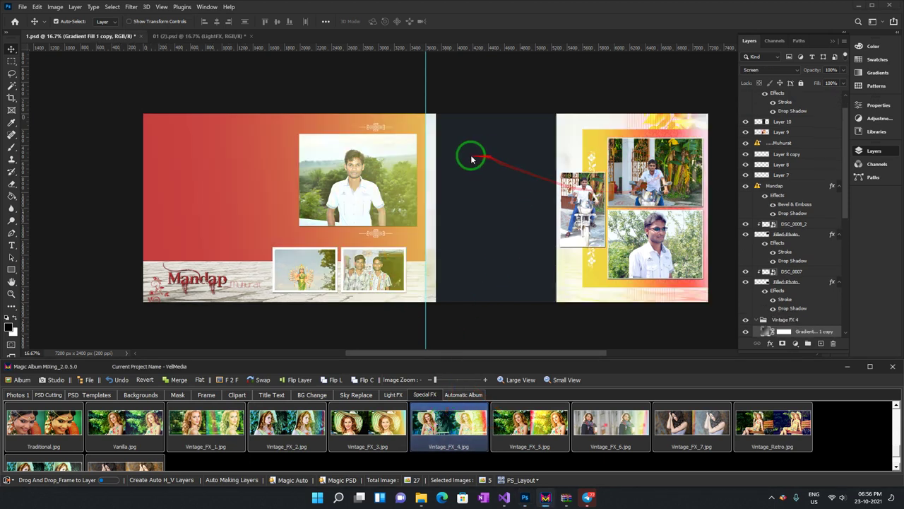
pyautogui.moveTo(349, 167); pyautogui.dragTo(363, 182)
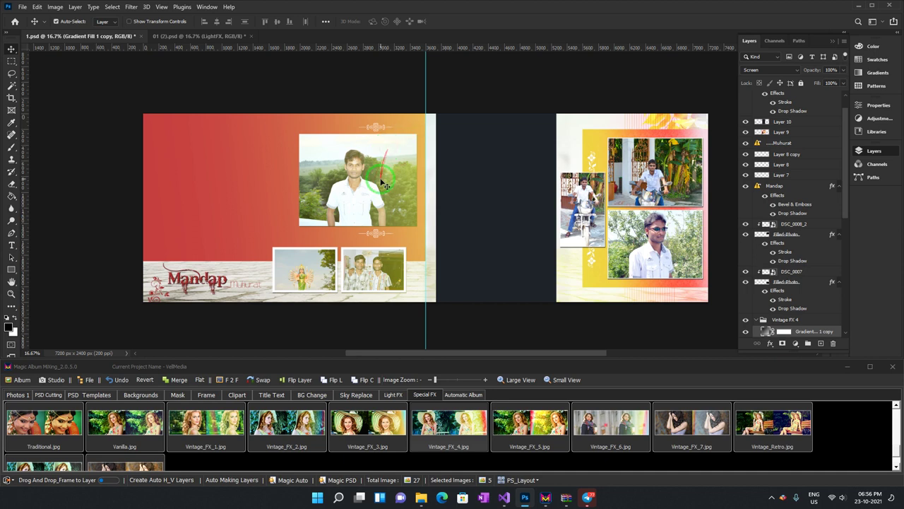
pyautogui.scroll(-2, 381, 183)
pyautogui.scroll(2, 379, 226)
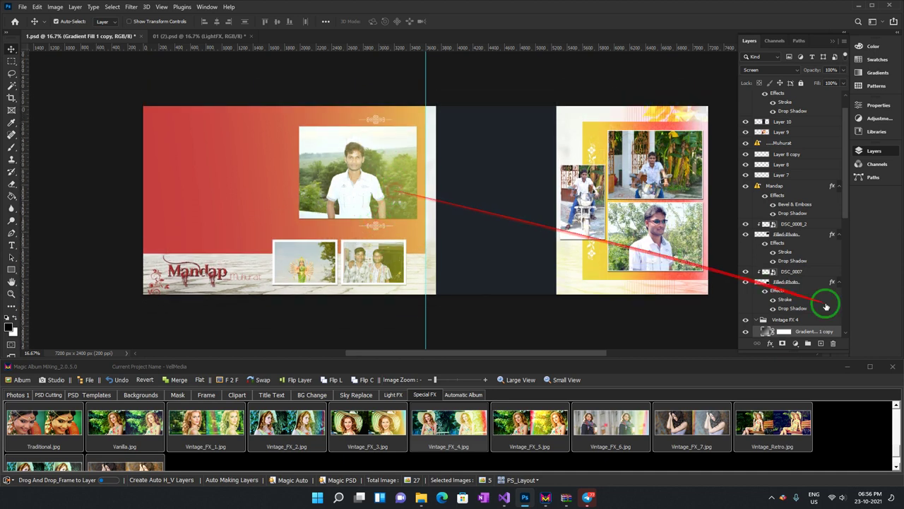
pyautogui.scroll(-2, 819, 304)
pyautogui.scroll(-2, 808, 302)
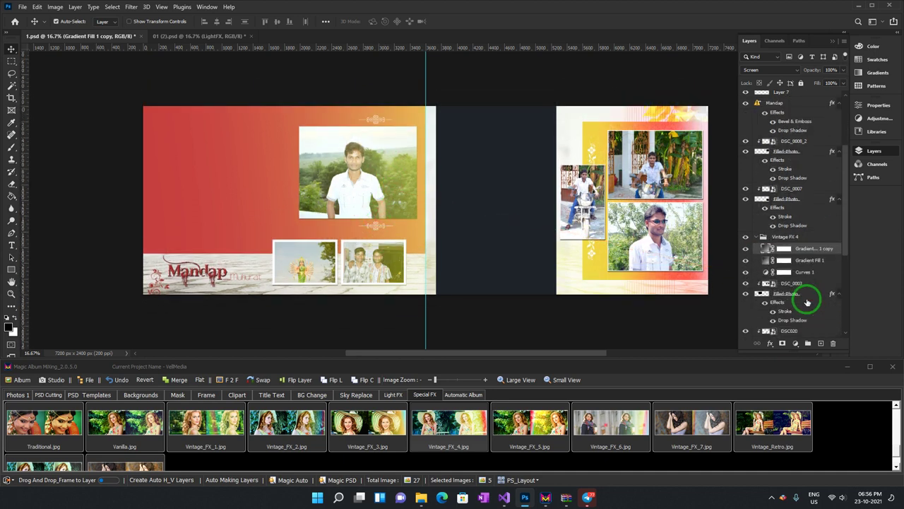
pyautogui.moveTo(807, 301); pyautogui.dragTo(419, 186)
pyautogui.click(441, 144)
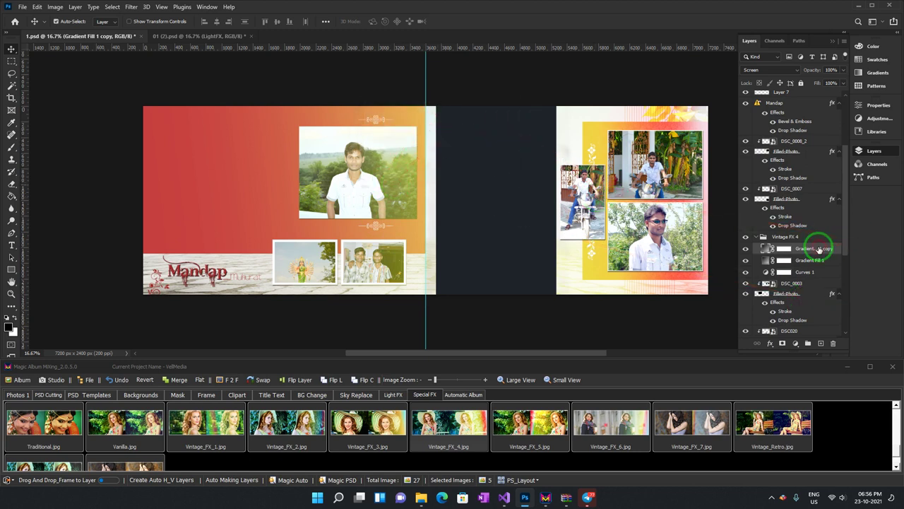
pyautogui.press('Delete')
pyautogui.press('Delete')
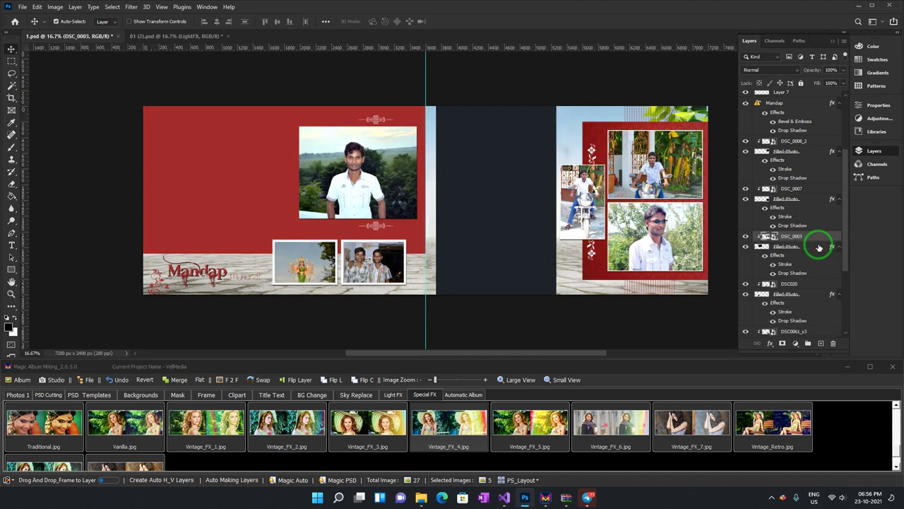
# Step: Select the red page background layer and reapply Vintage_FX_4 to the spread
pyautogui.scroll(-2, 626, 260)
pyautogui.scroll(-5, 754, 283)
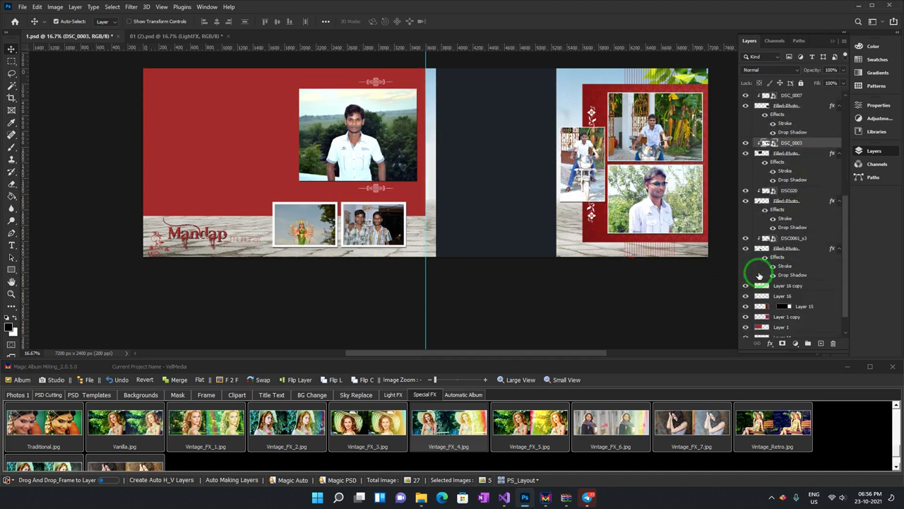
pyautogui.moveTo(759, 302); pyautogui.dragTo(260, 161)
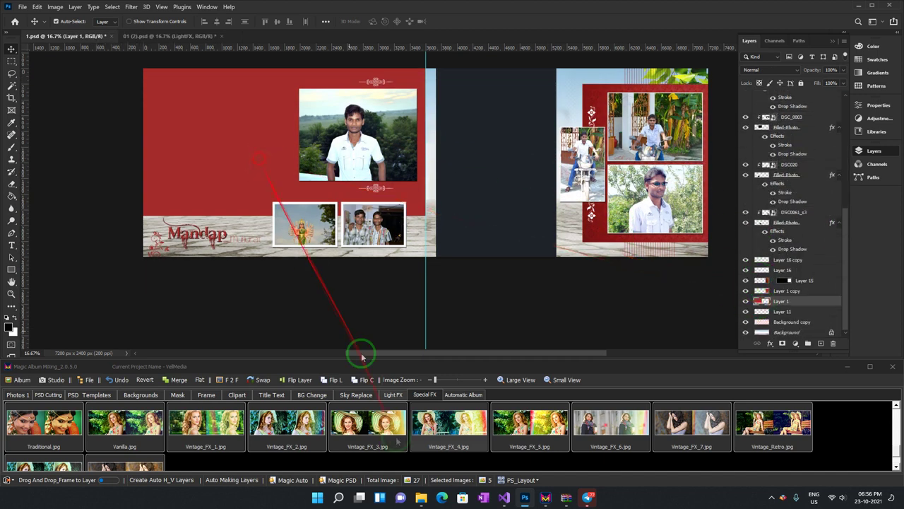
pyautogui.click(480, 428)
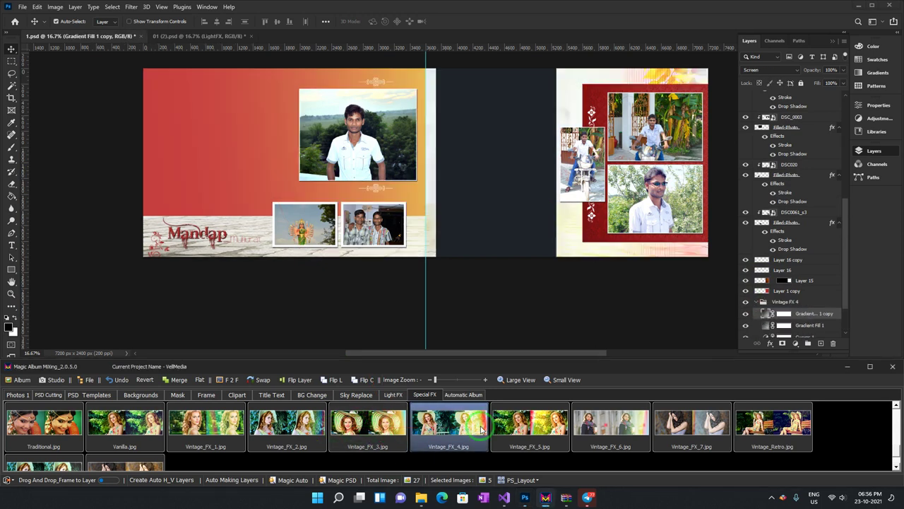
pyautogui.moveTo(480, 427); pyautogui.dragTo(401, 90)
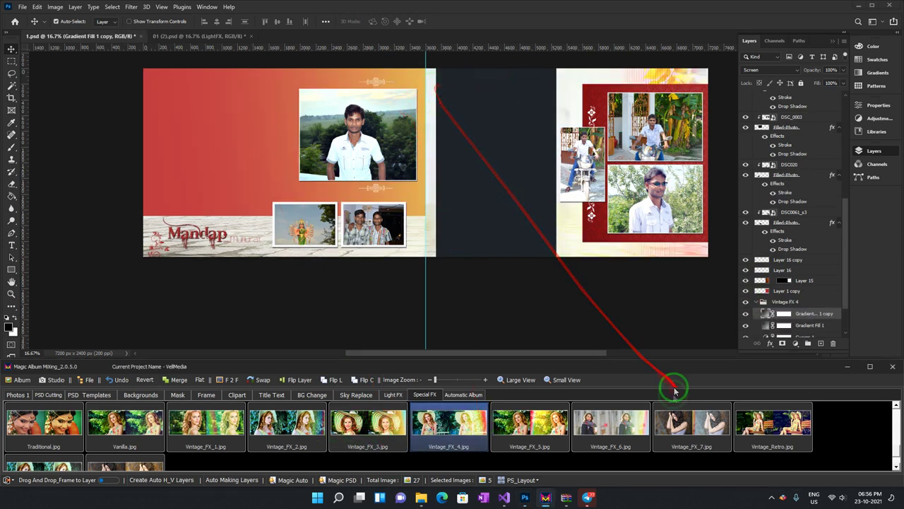
# Step: Add the Vintage_FX_6 effect to the spread
pyautogui.click(610, 424)
pyautogui.moveTo(610, 424); pyautogui.dragTo(375, 194)
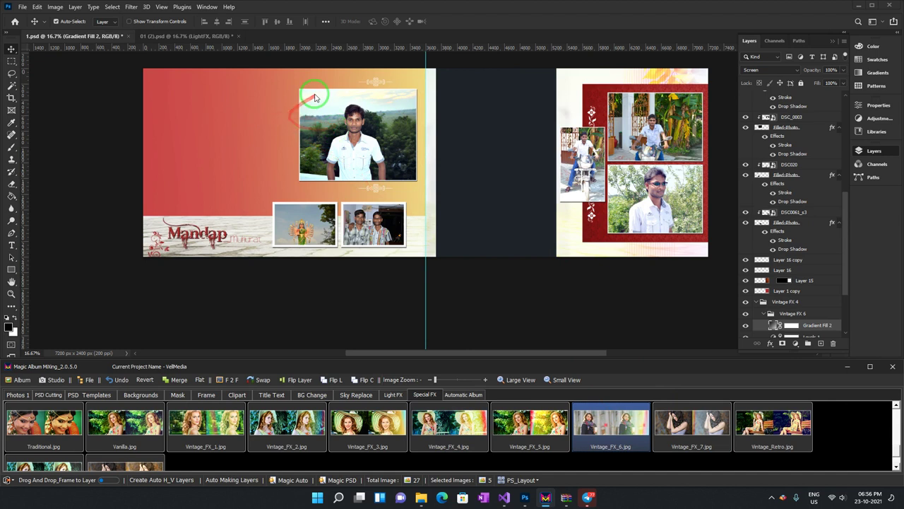
pyautogui.scroll(-3, 244, 445)
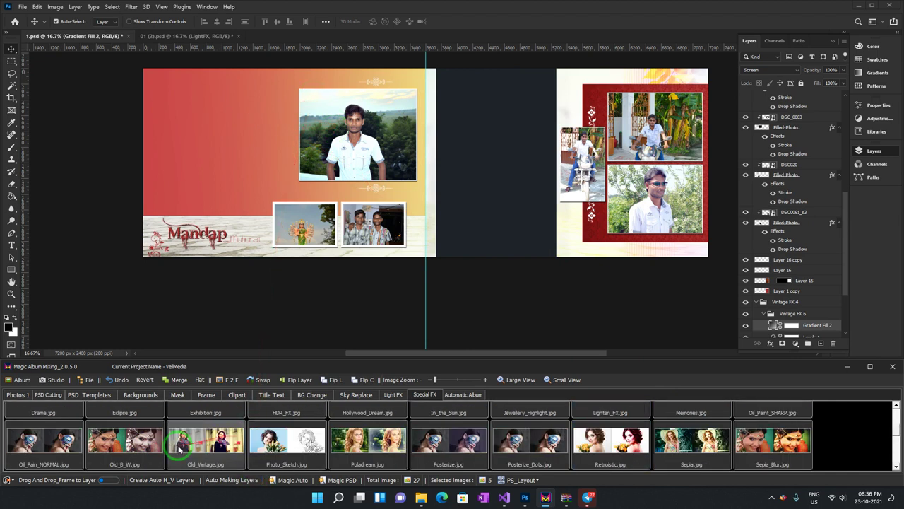
pyautogui.scroll(3, 178, 442)
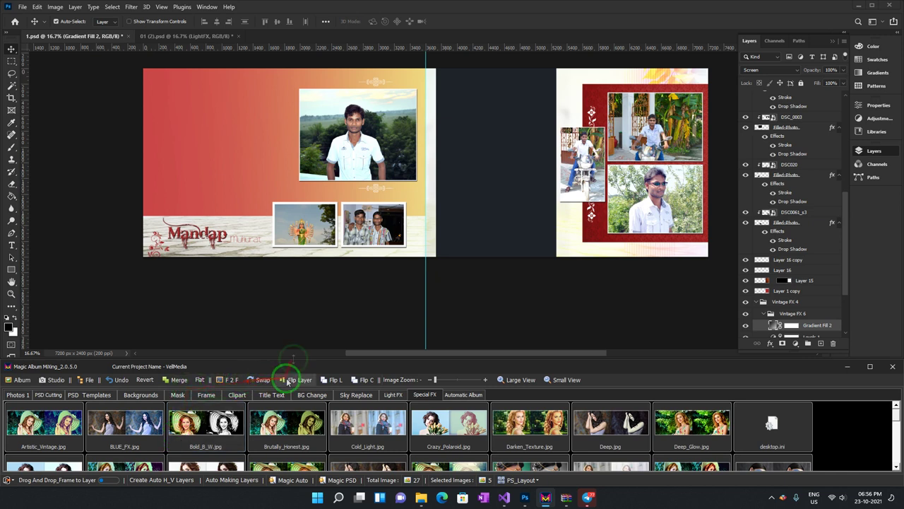
# Step: Select the two small photos on the left page, including the two-men photo
pyautogui.moveTo(302, 225); pyautogui.dragTo(390, 240)
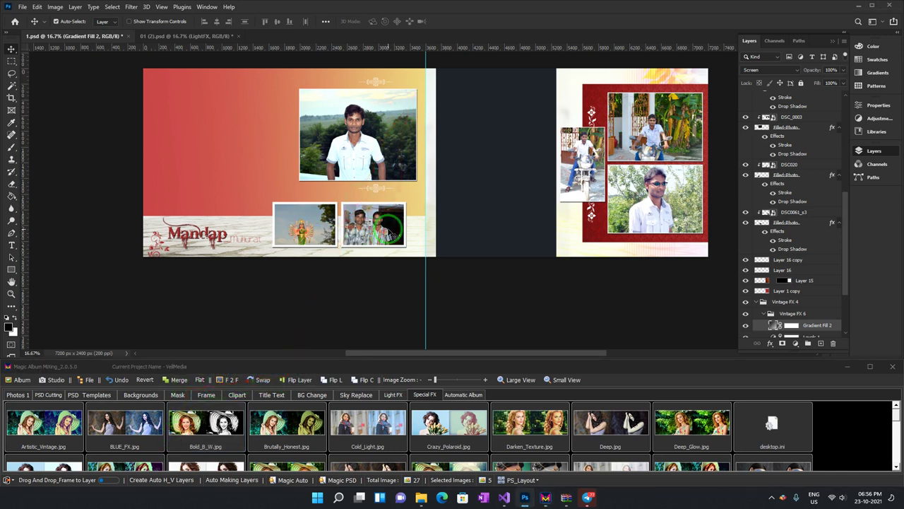
pyautogui.click(295, 245)
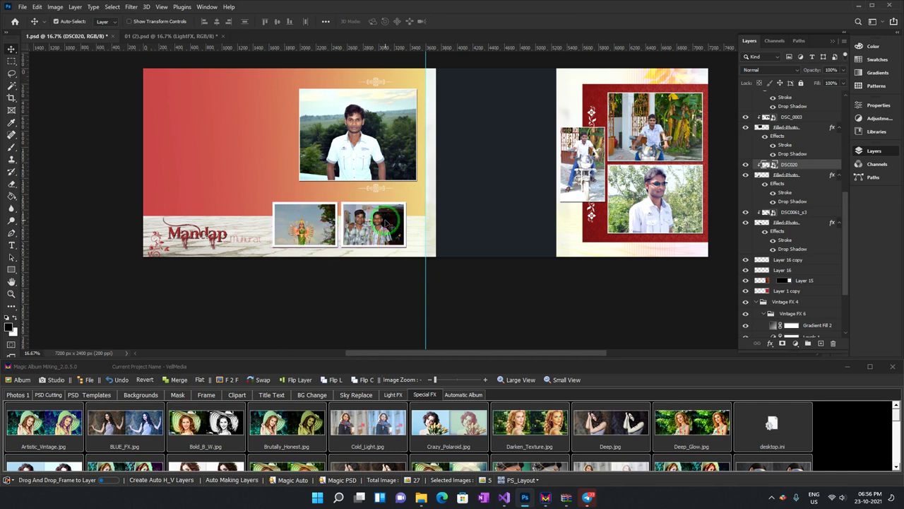
pyautogui.keyDown('shift'); pyautogui.click(385, 232); pyautogui.keyUp('shift')
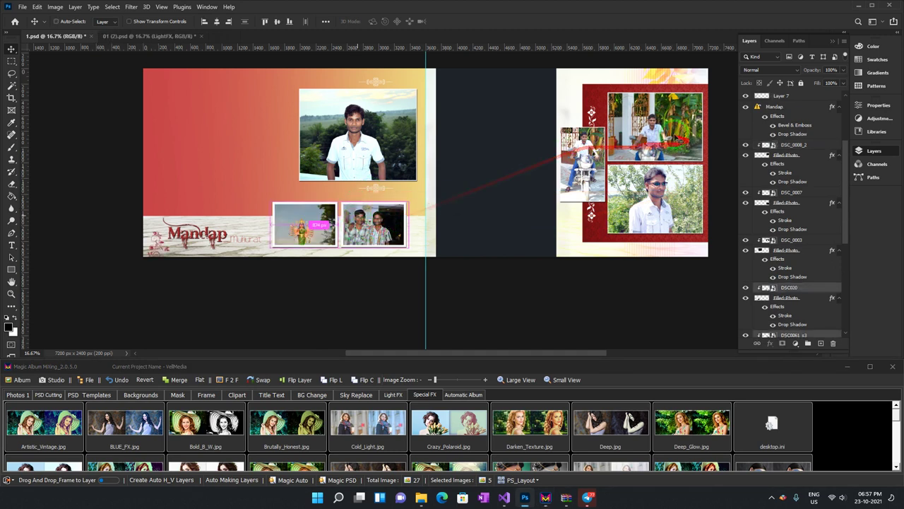
# Step: Swap photo layers DSC_0008_2 and DSC_0007 with the Magic Album Mixing Swap button
pyautogui.click(678, 141)
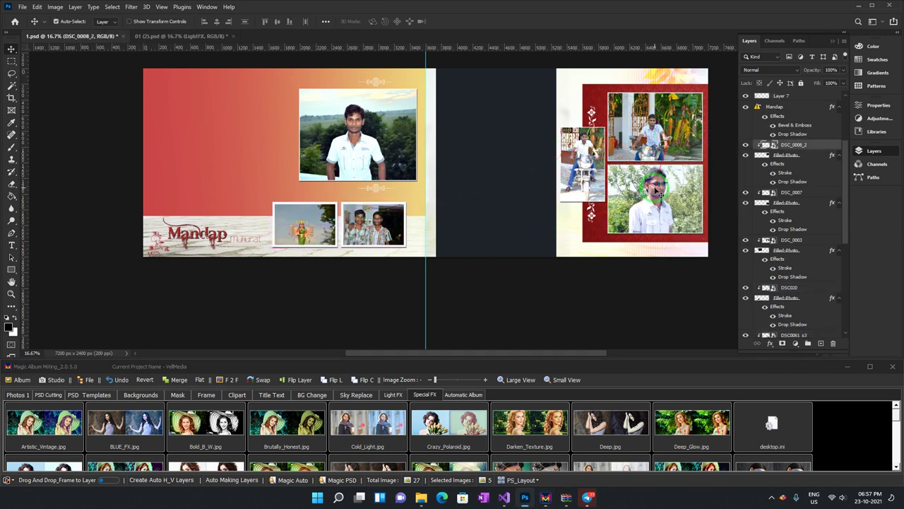
pyautogui.click(656, 189)
pyautogui.click(266, 381)
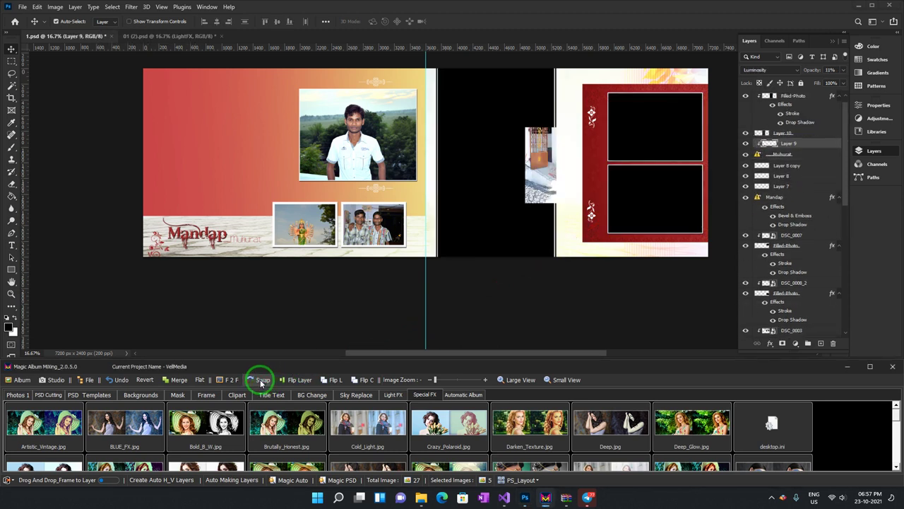
pyautogui.click(468, 226)
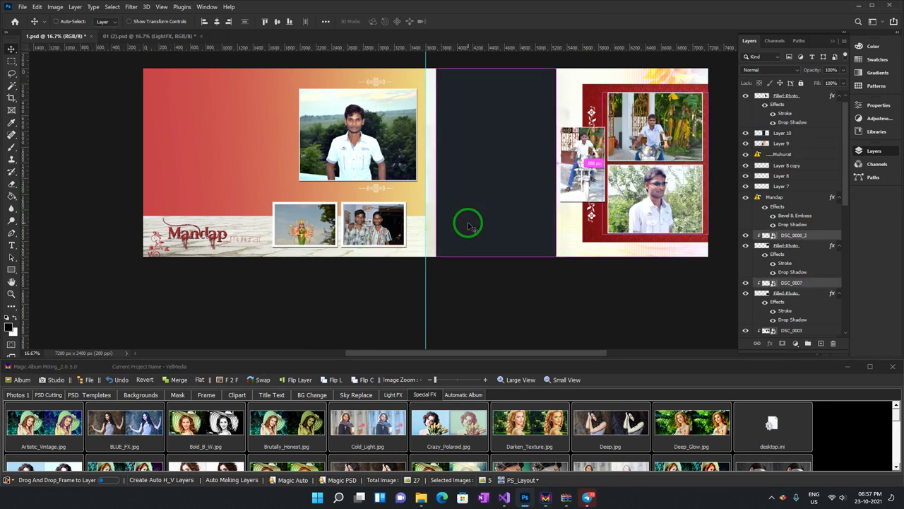